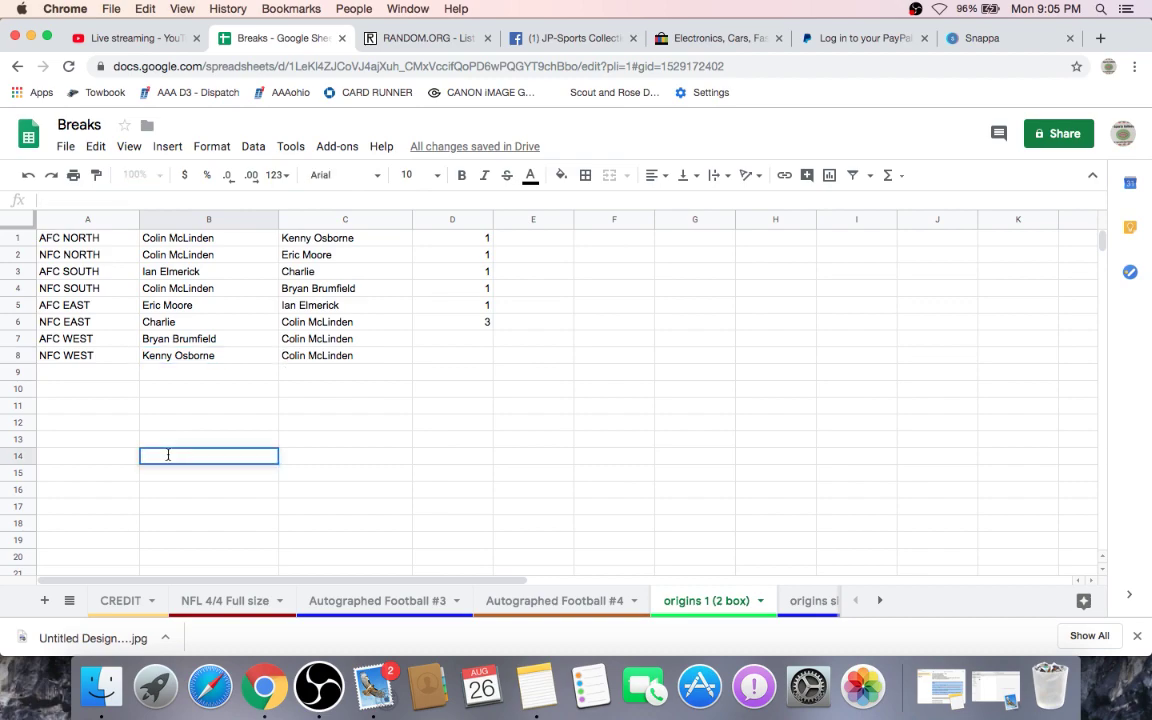
- Enter the Chandler Jones, Melvin Gordon, Big Ben and Marvin Jones Jr pairings with their owners in B14–B17
text(Chandler jones-)
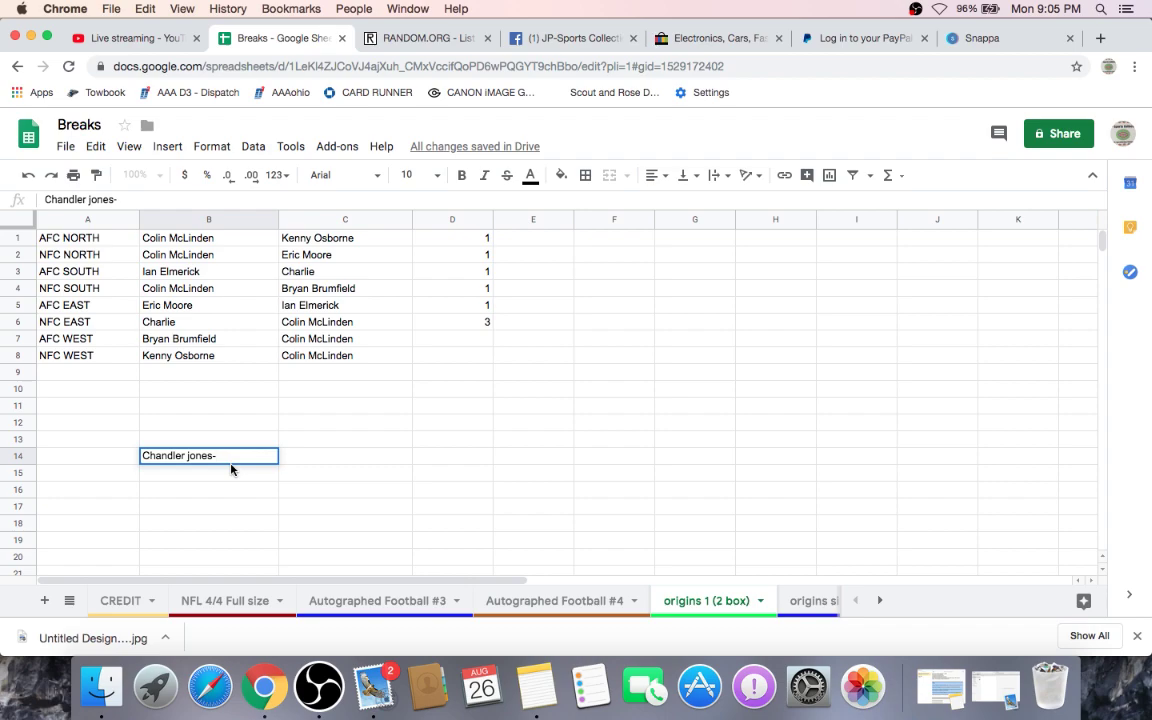
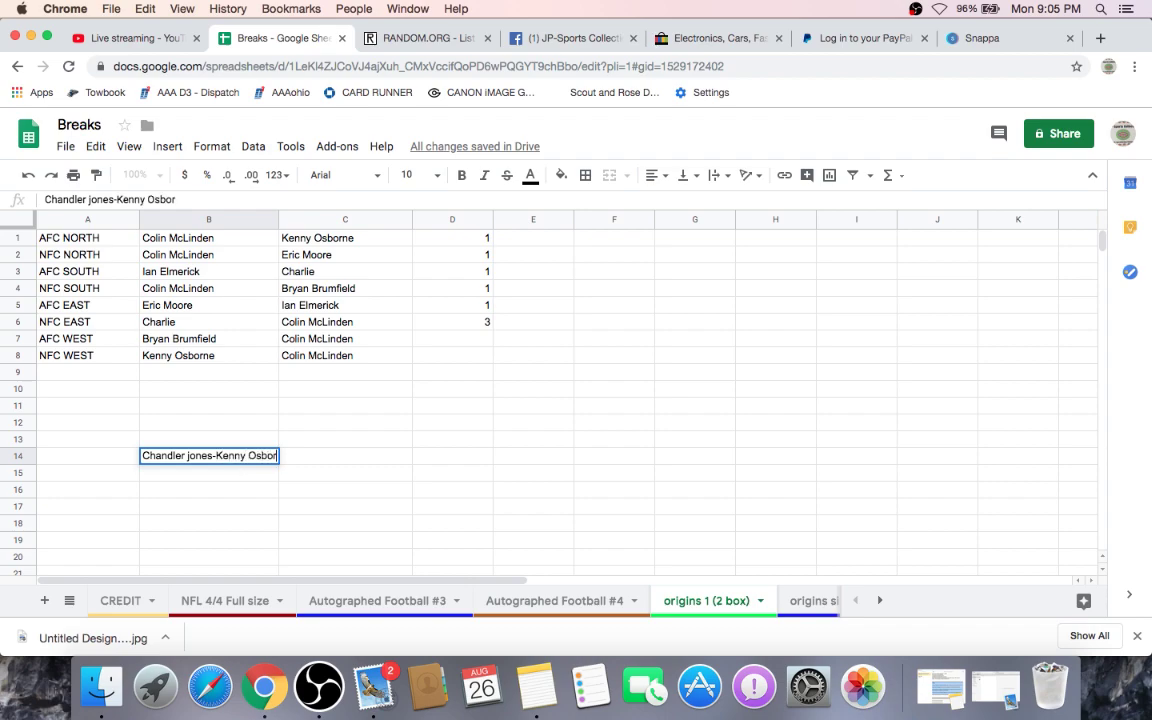
double_click(181, 472)
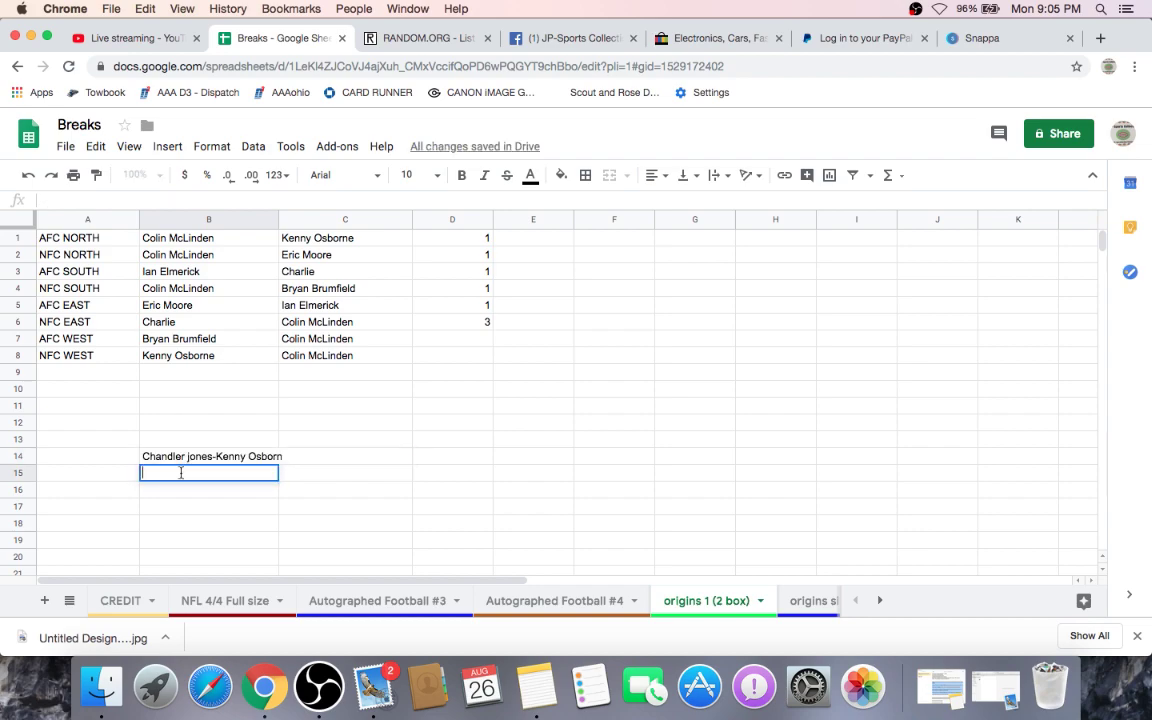
text(Melvin gordon)
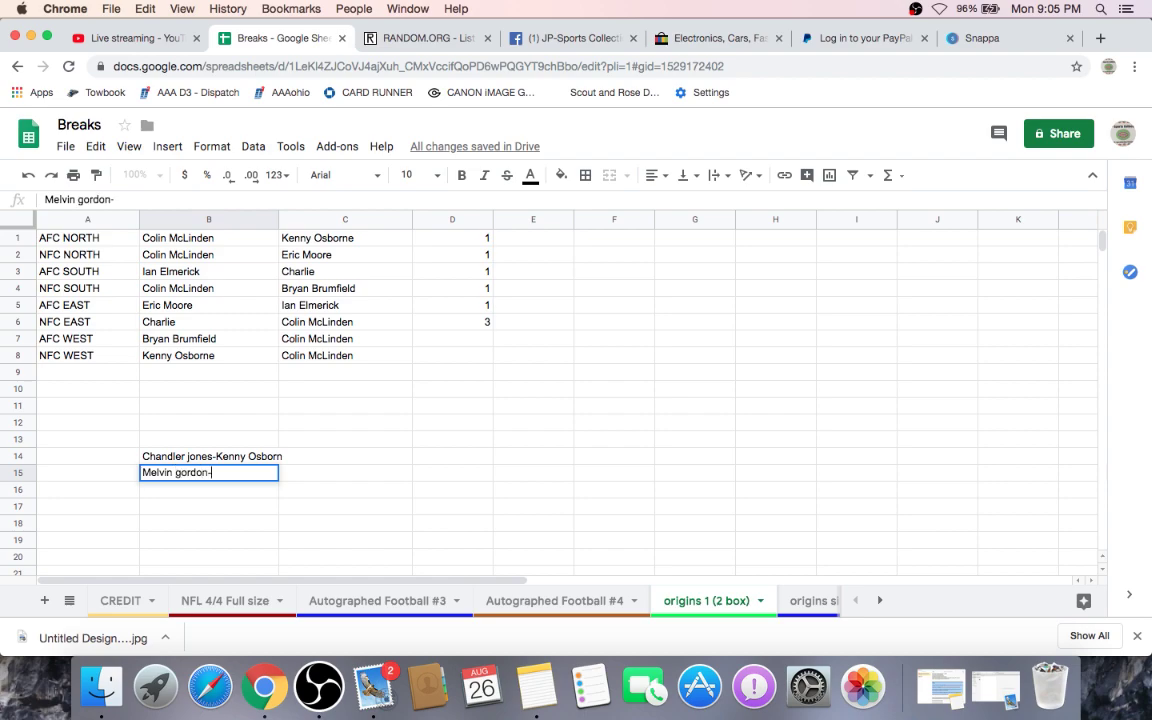
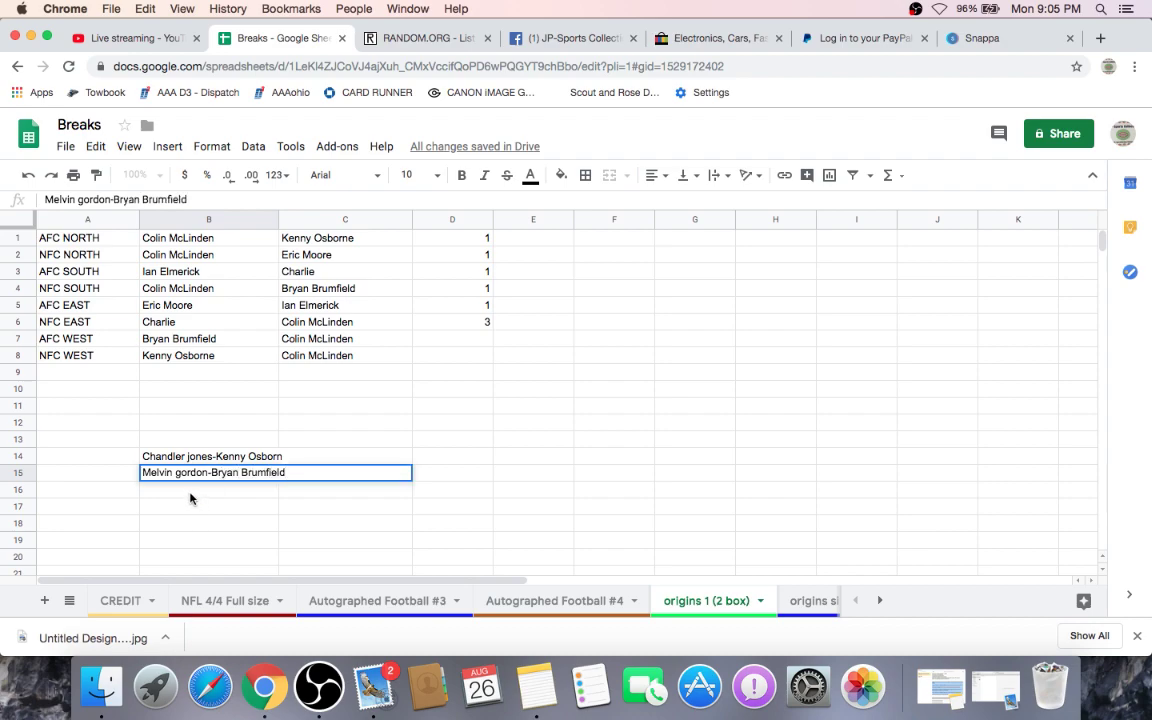
key(Return)
double_click(189, 491)
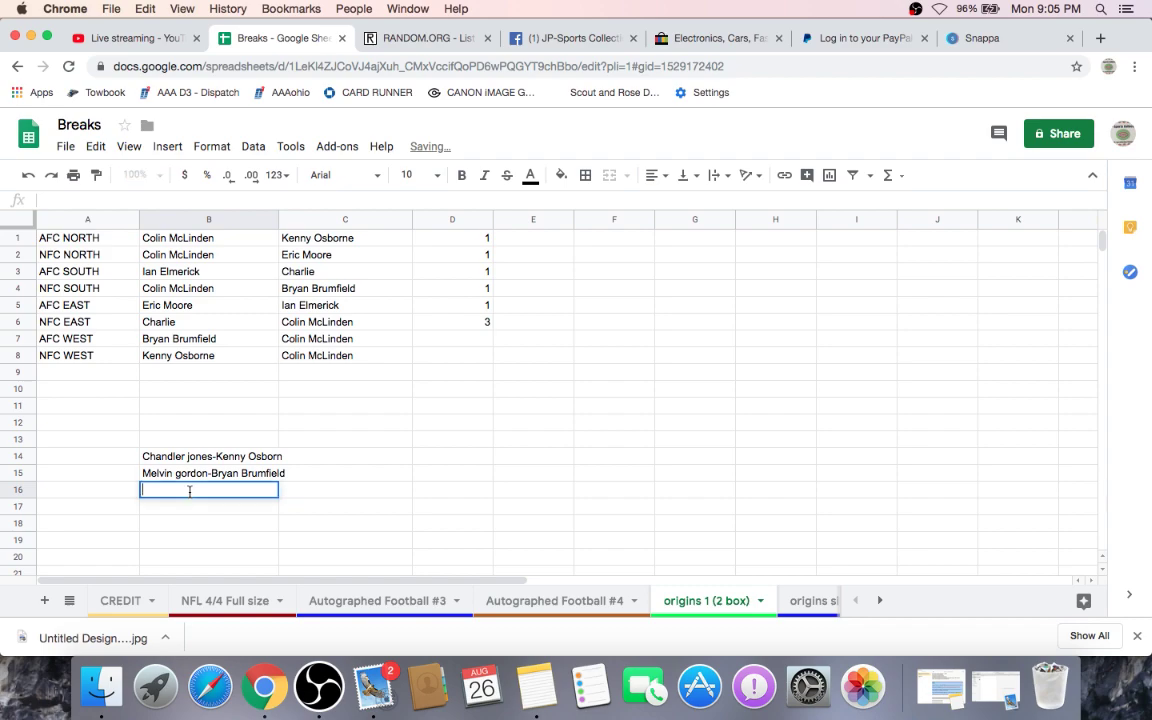
text(Big Ben-)
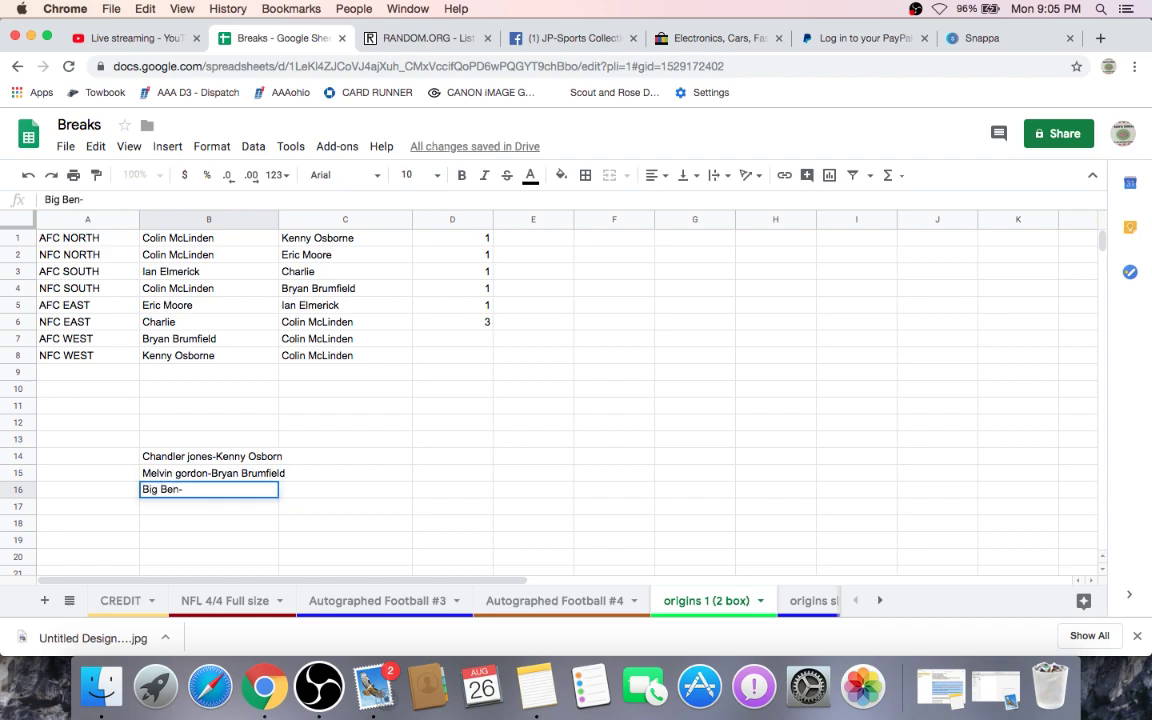
text(Colin M)
double_click(165, 509)
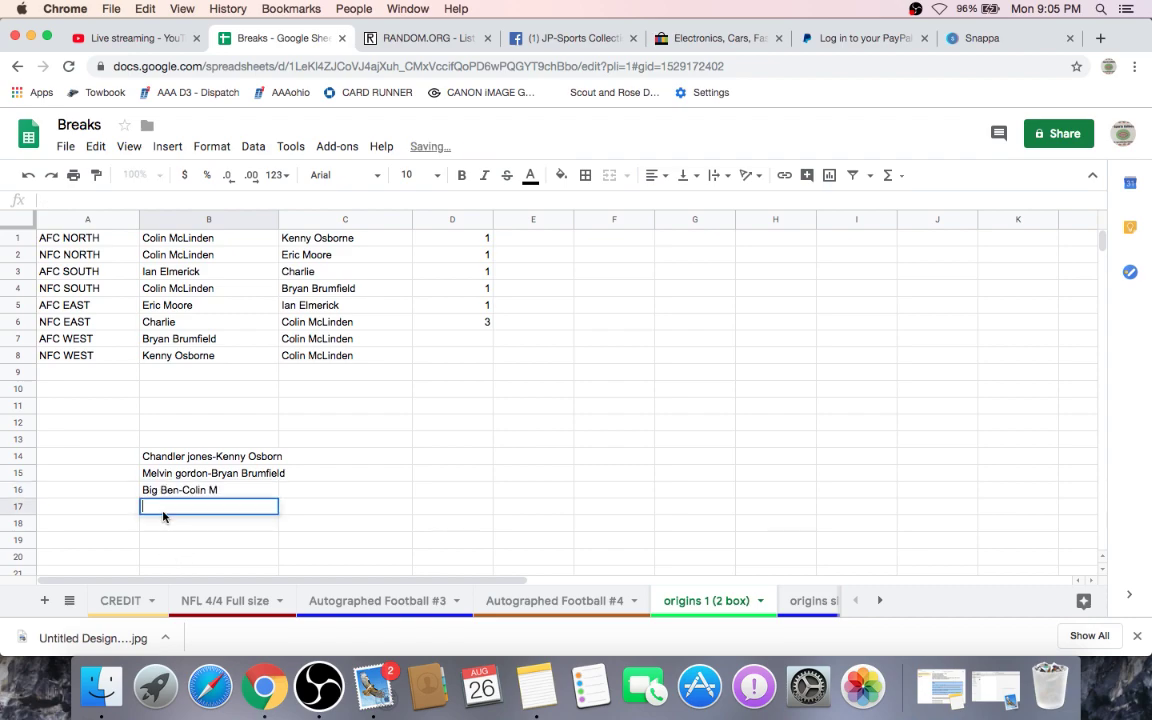
text(Mar)
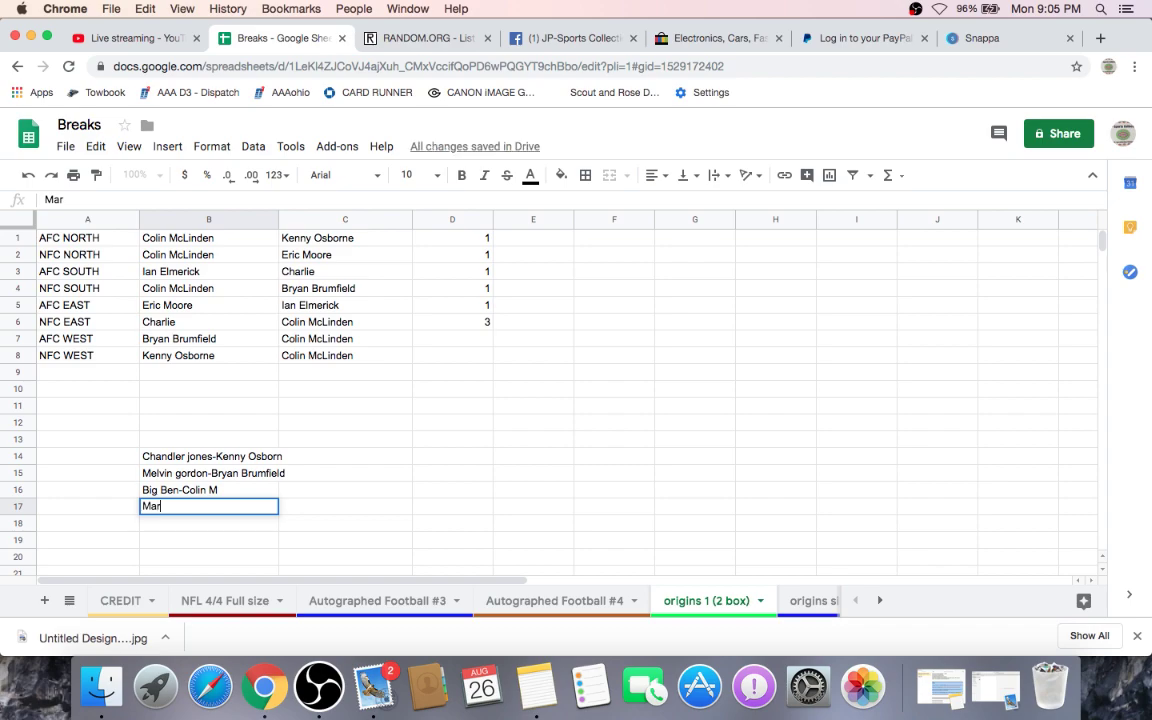
text(vin Jones jr-)
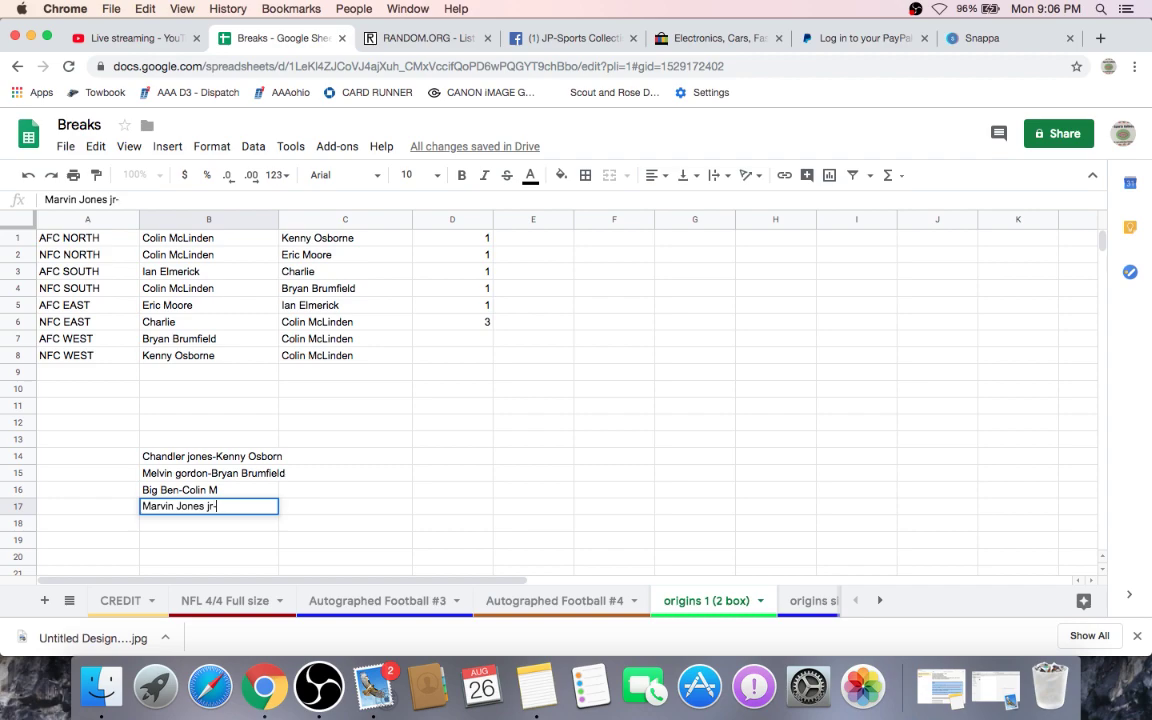
text(Colin M)
double_click(166, 527)
- Enter the Alexander Mattison, D.K. Metcalf and AB/JUJU pairings with their owners in B18–B20
text(A)
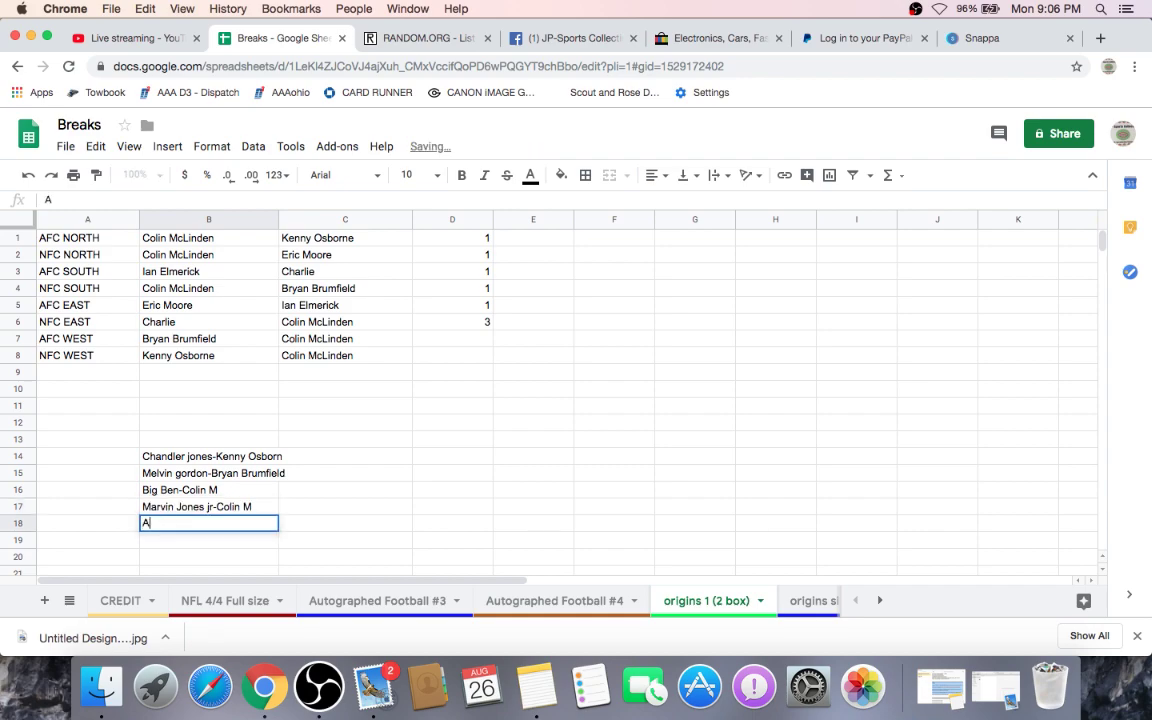
text(lexander ma)
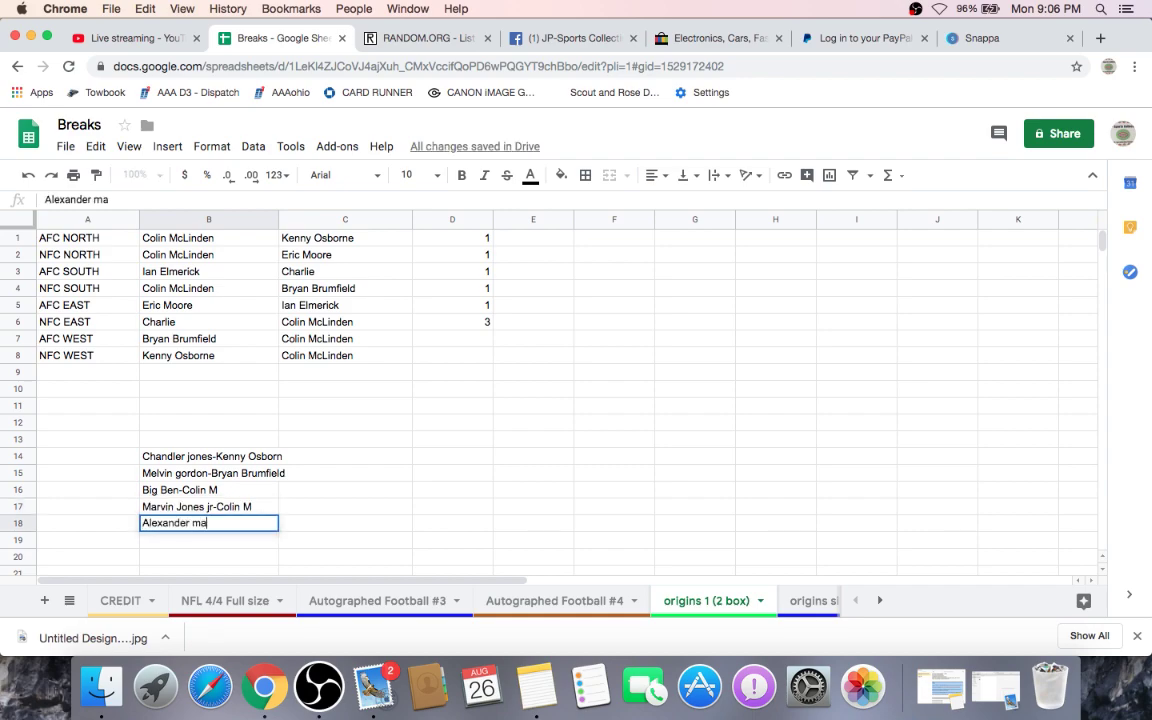
text(ttison-Colin M)
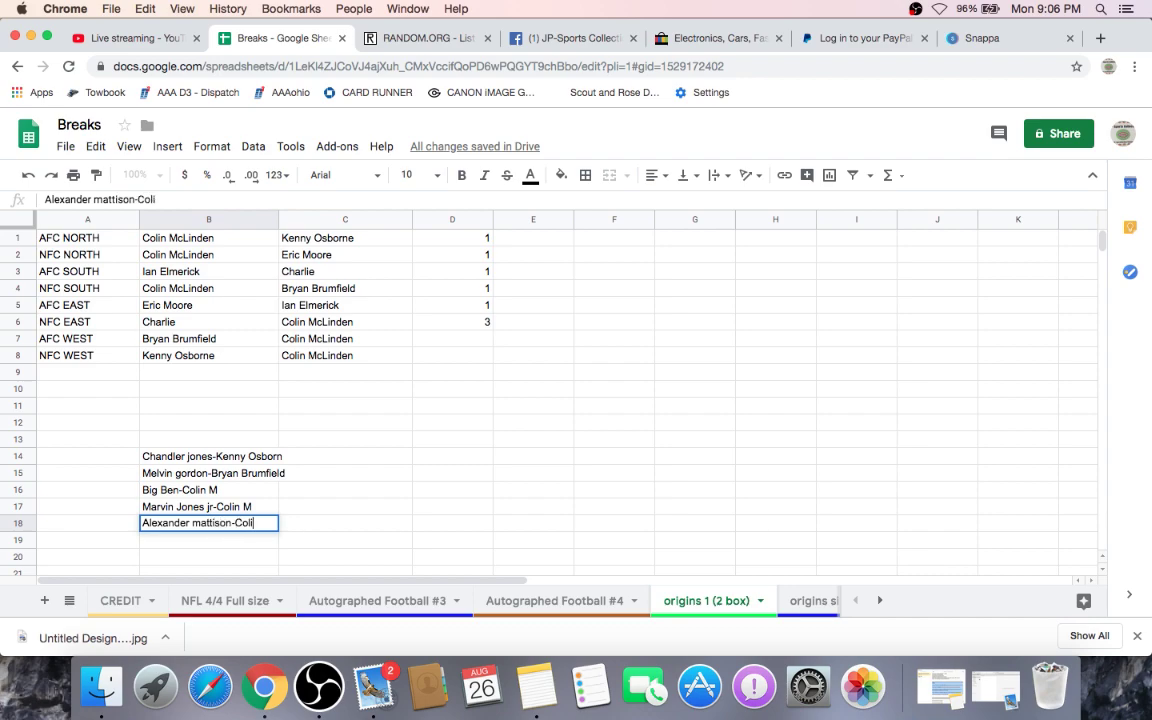
click(154, 540)
text(D.)
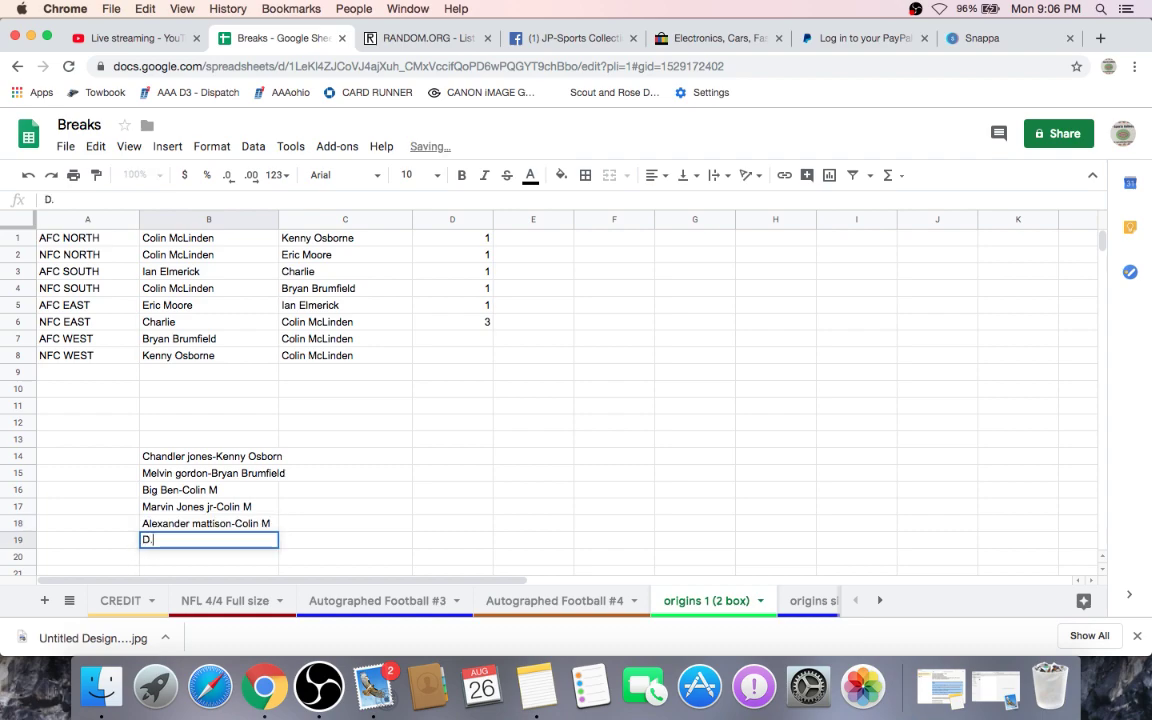
text(K. M)
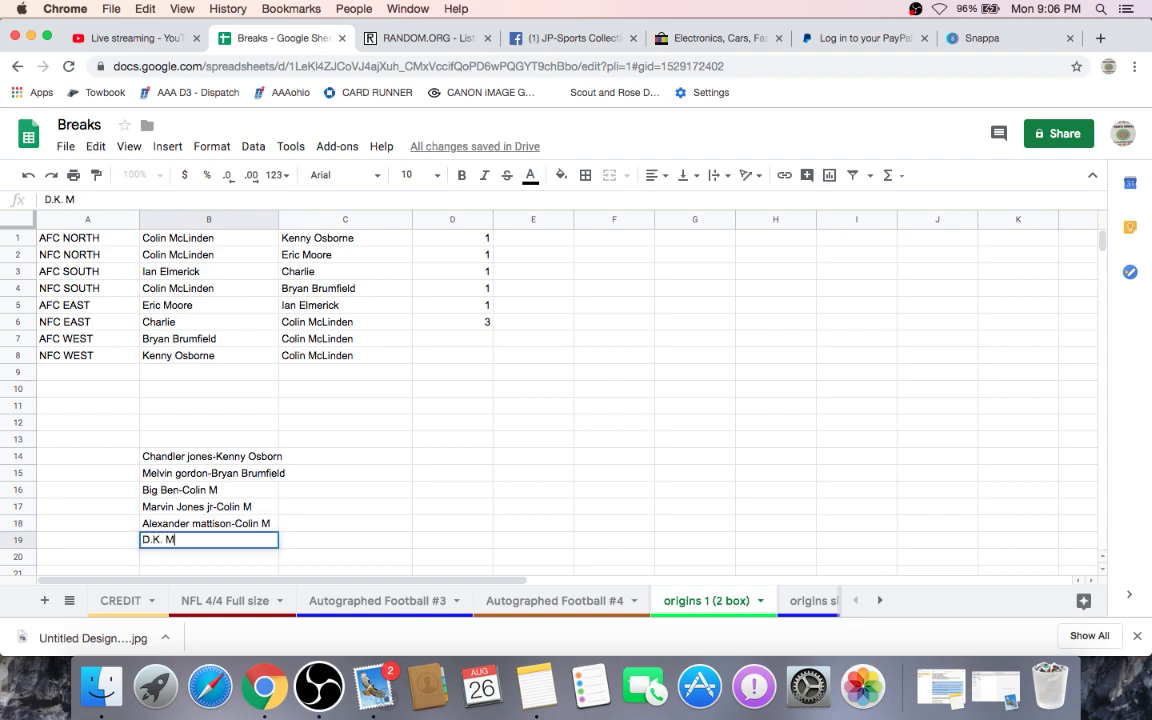
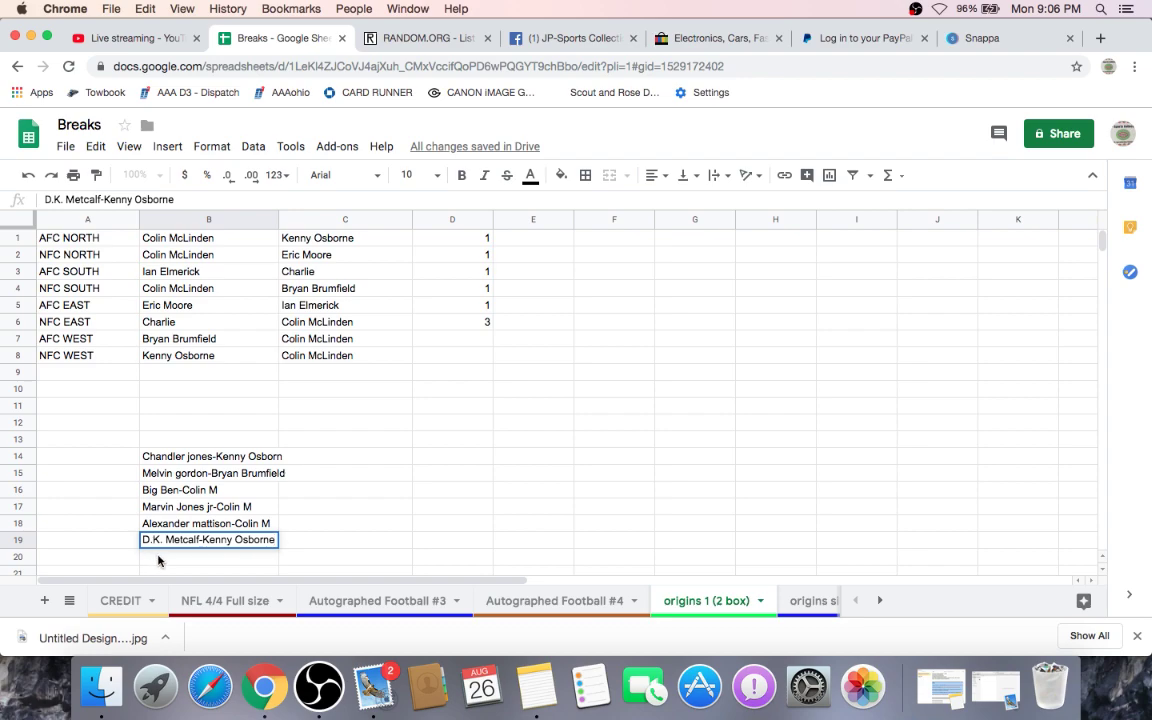
scroll(182, 440, down, 2)
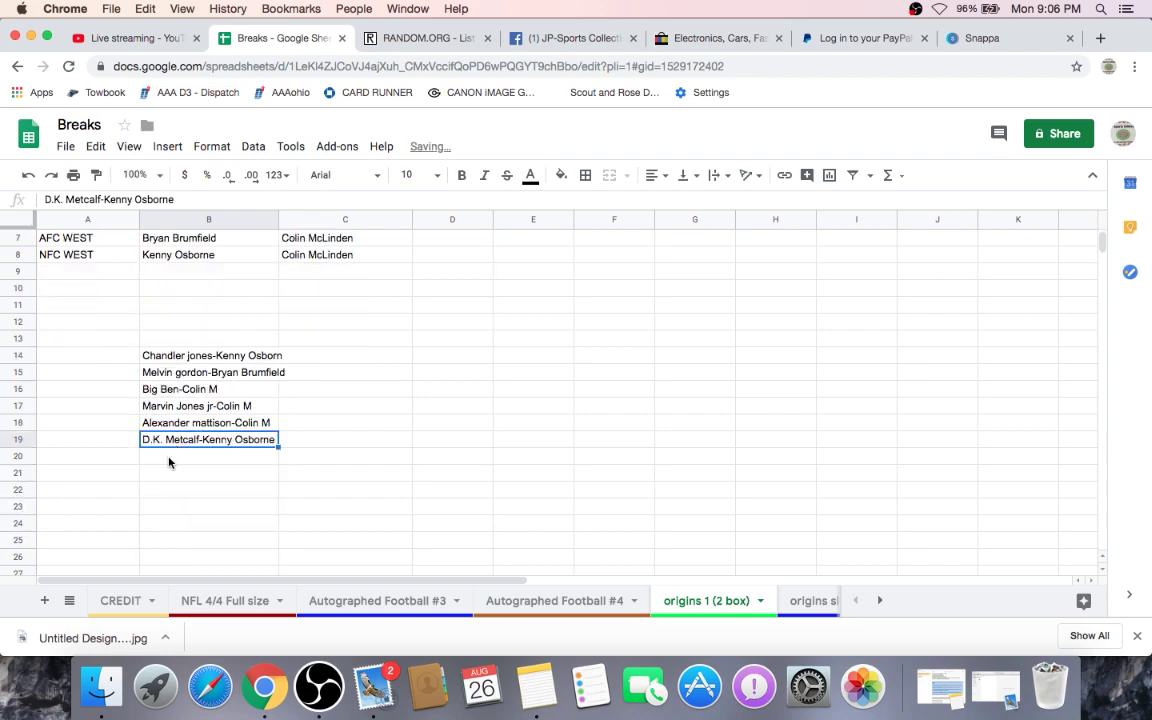
key(Return)
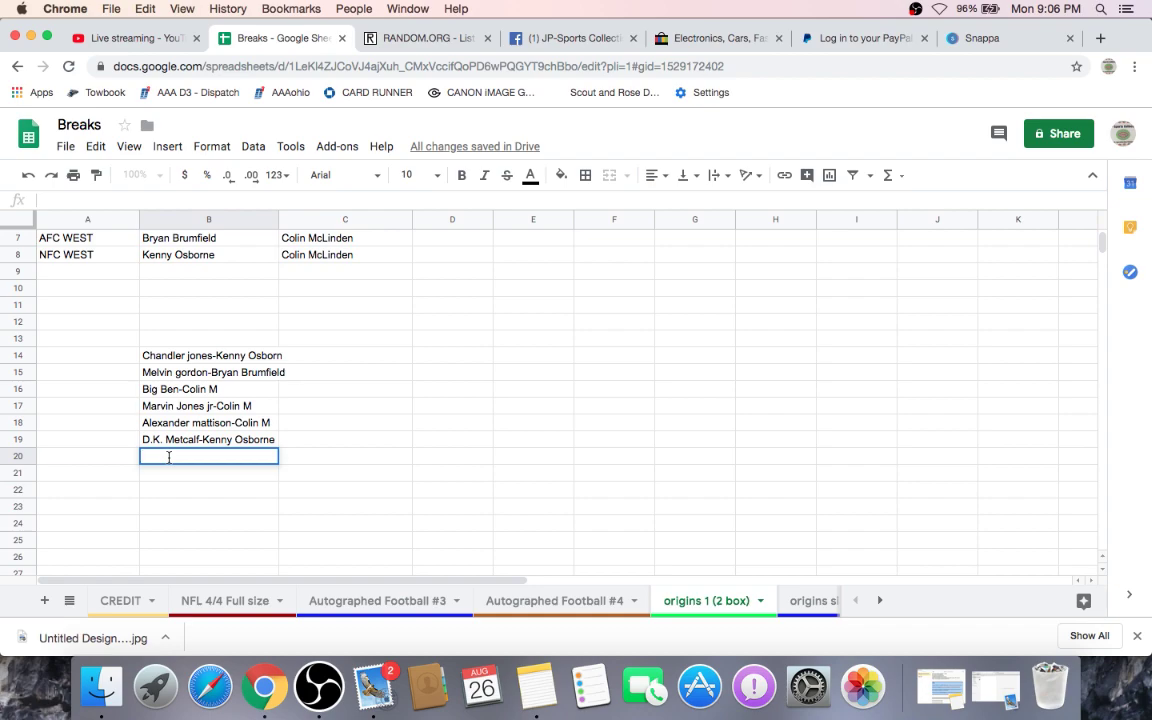
text(AB/JUJU- Col)
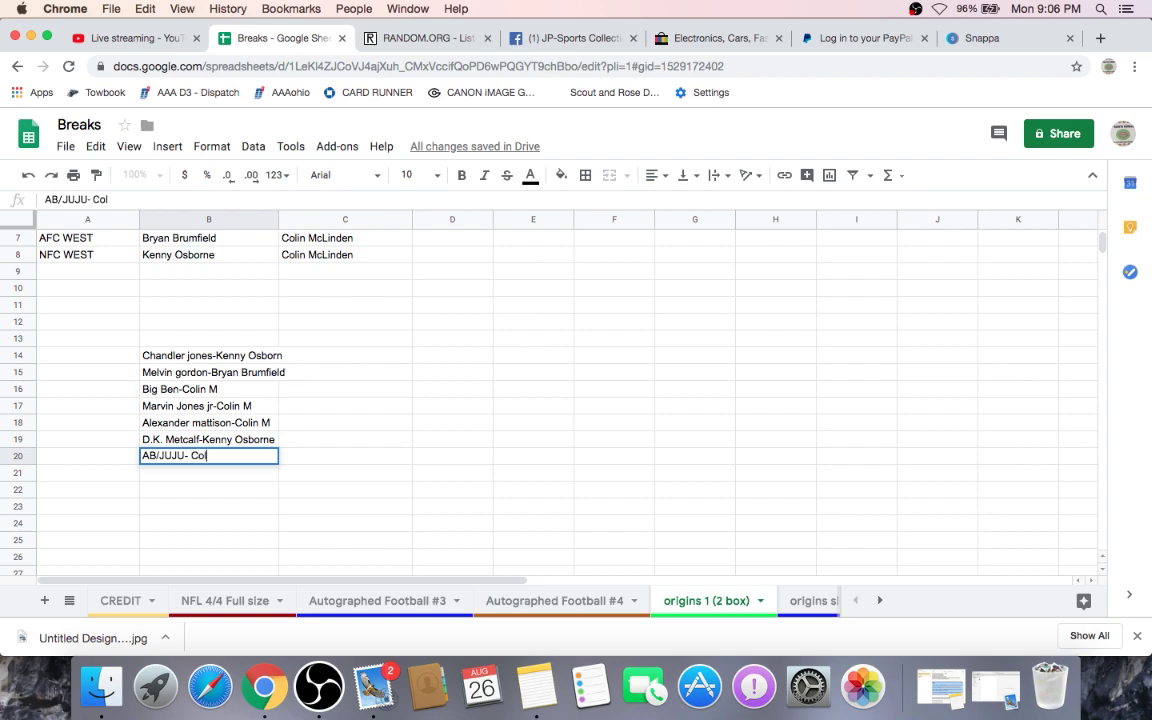
text(in M)
click(391, 355)
scroll(360, 388, up, 3)
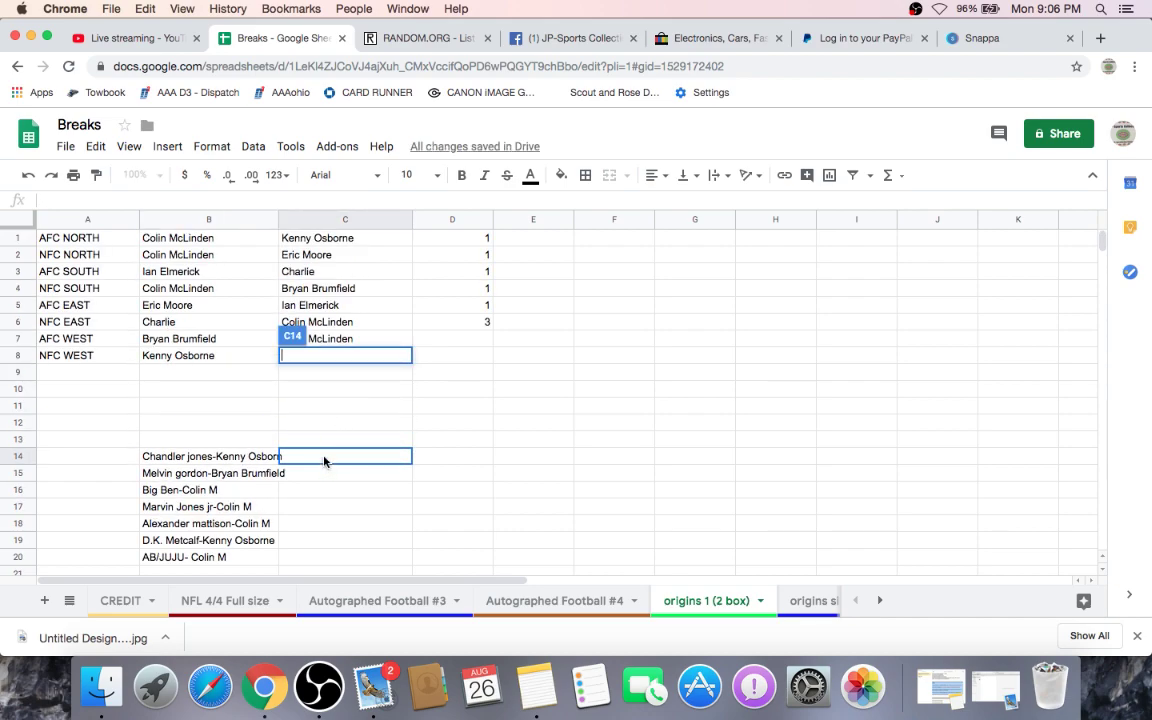
- Enter the Eli Manning/Zeke, Patt Mahomes and Leonard Fornette pairings with their owners in C14–C16
click(324, 455)
text(El)
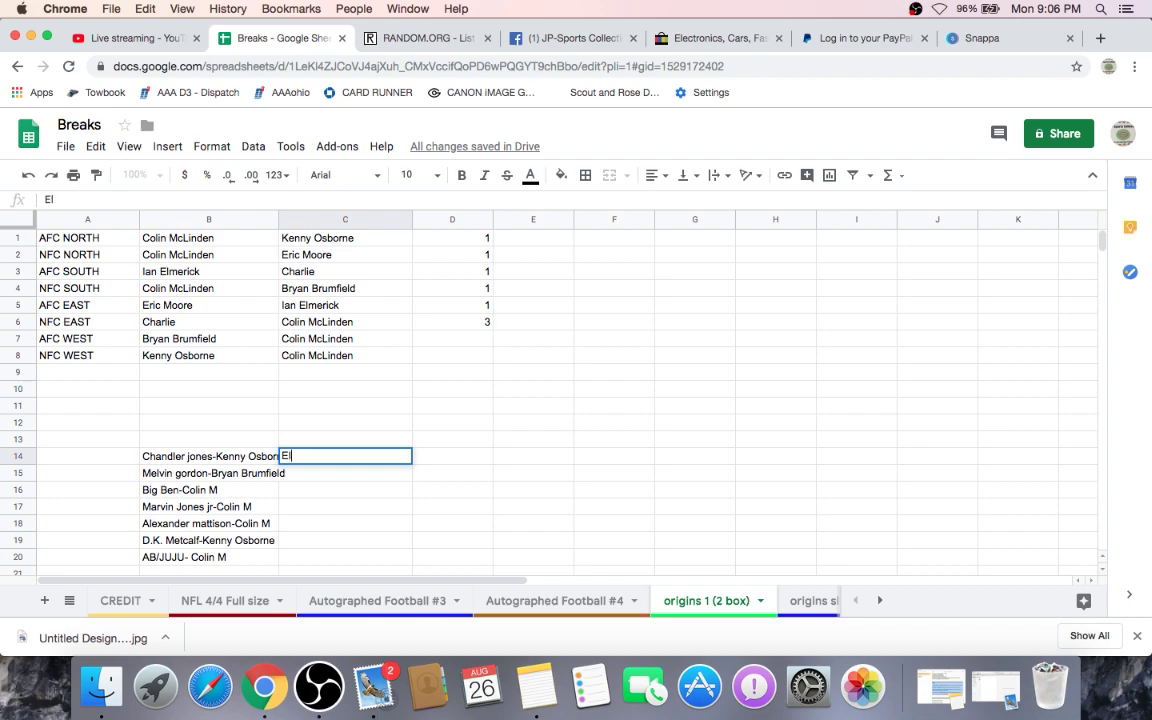
text(i Manning/ZEKE)
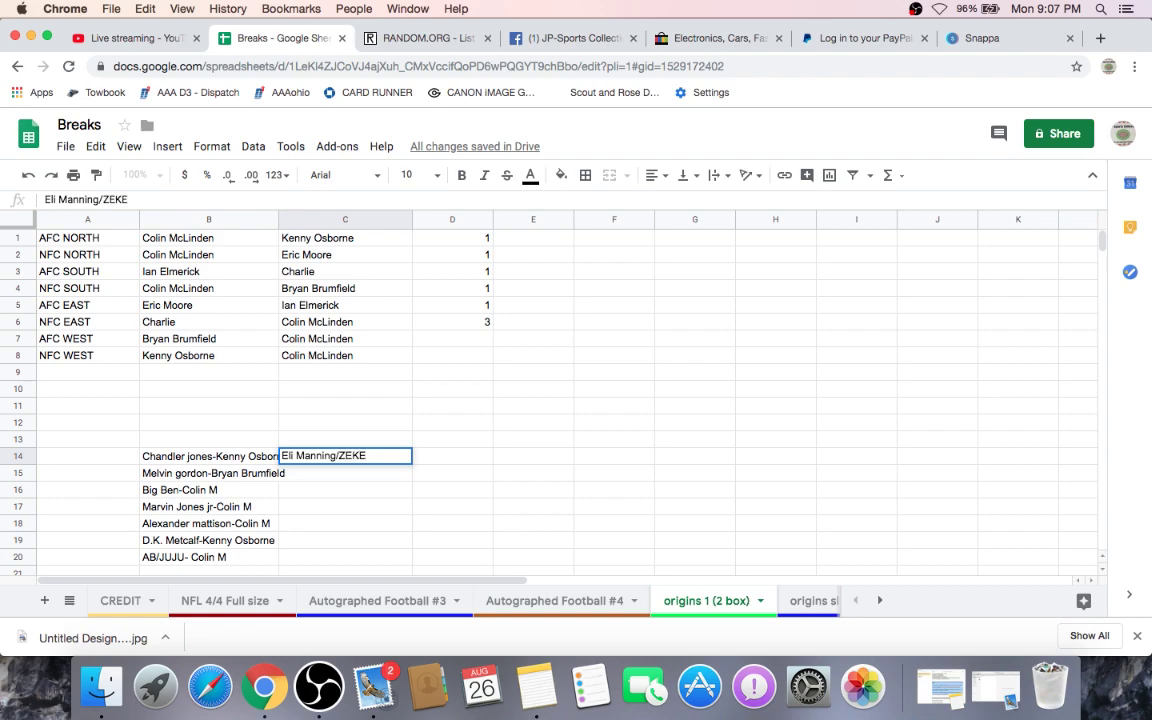
key(BackSpace)
key(BackSpace)
key(BackSpace)
text(eke-Charlie)
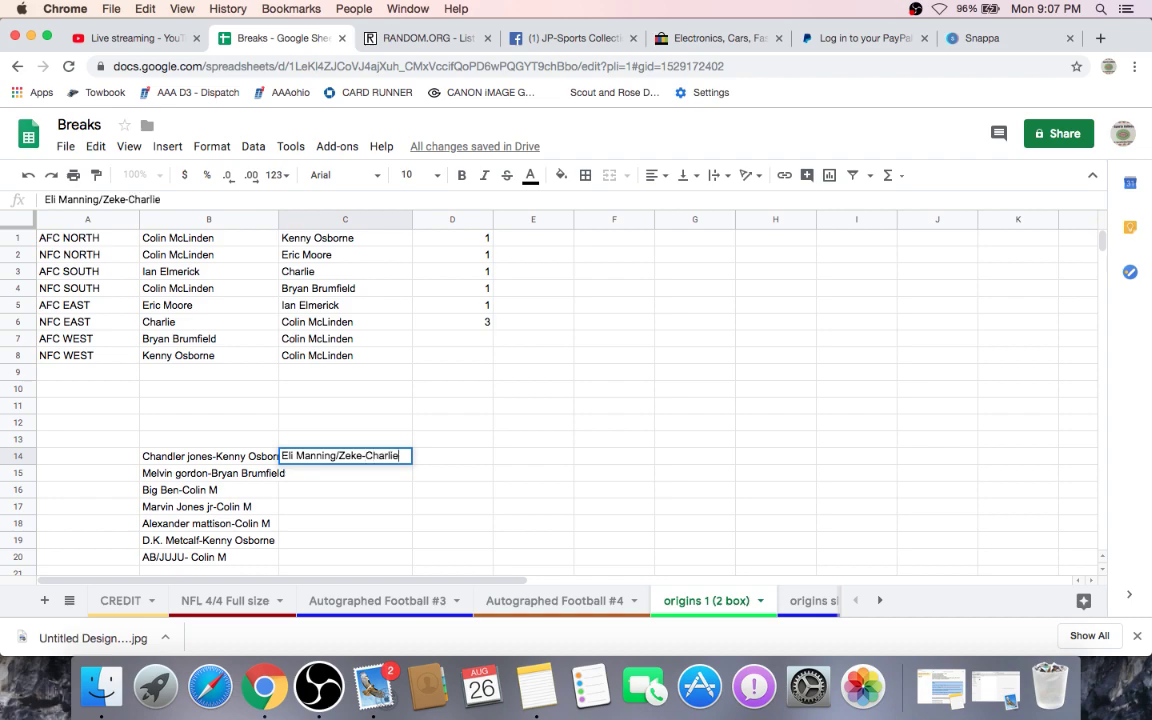
key(Return)
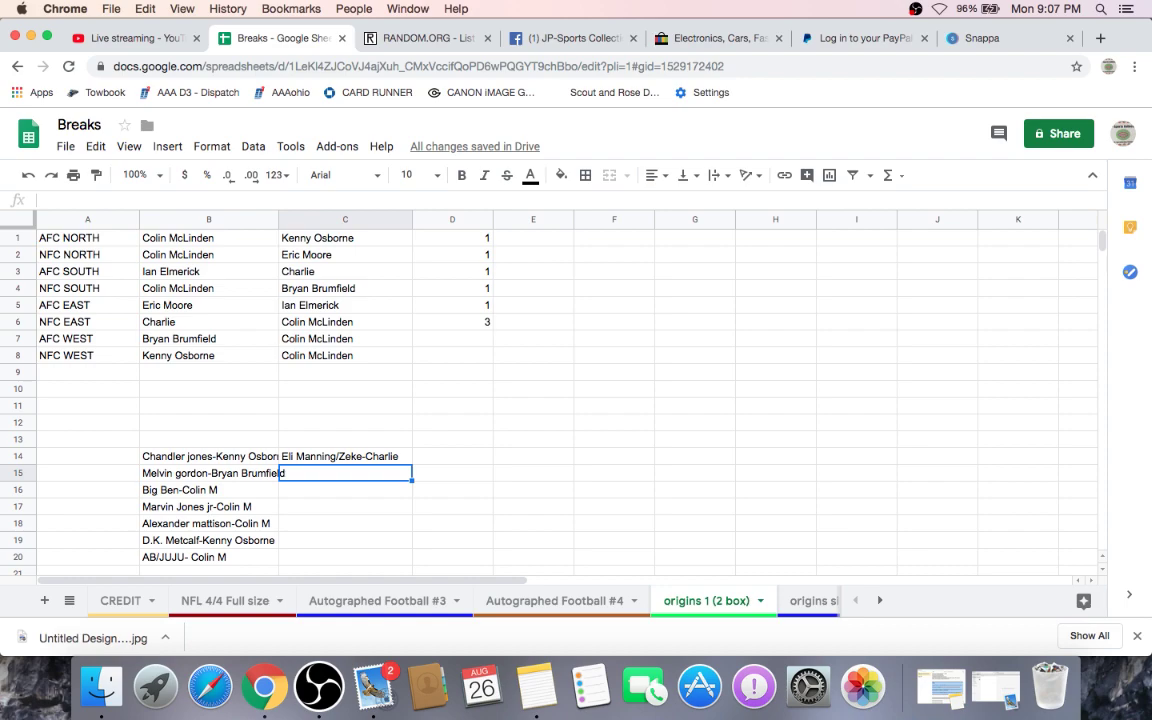
text(Patt M)
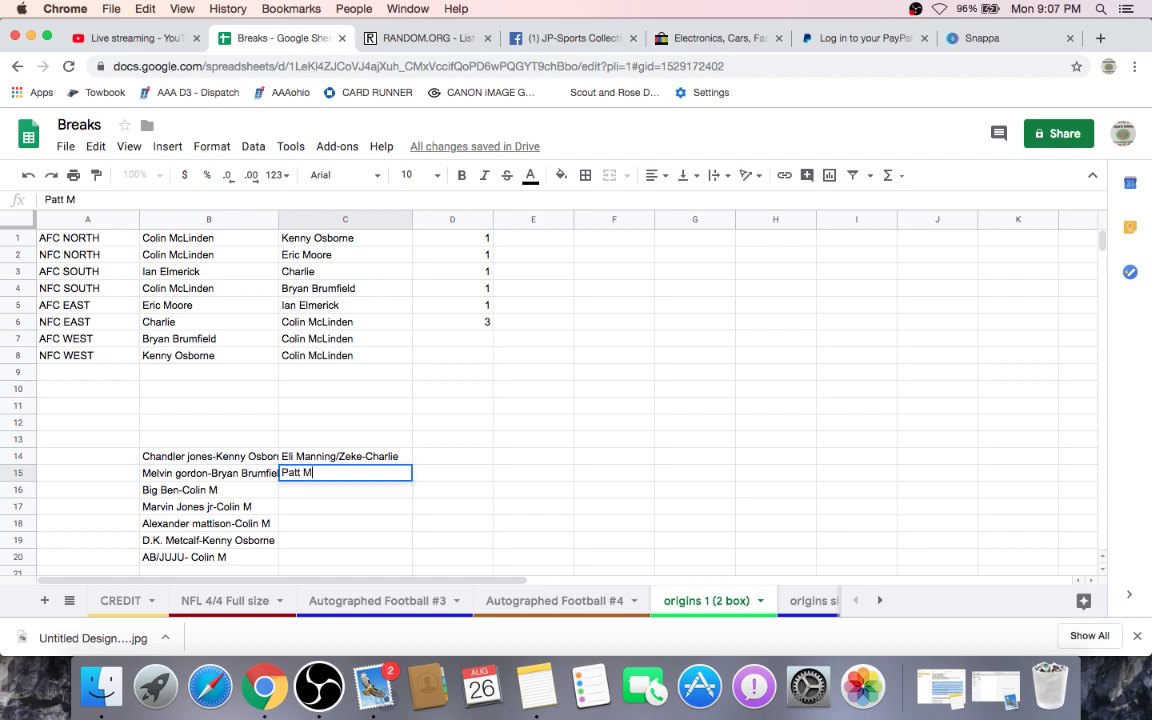
text(ahomes)
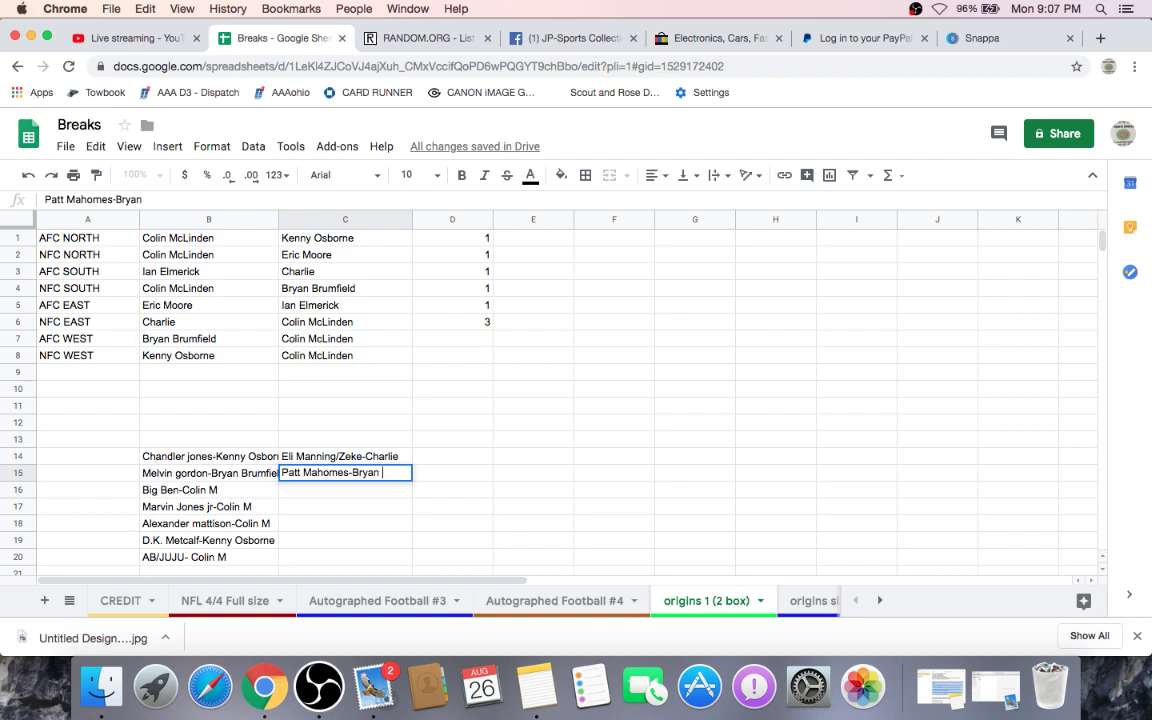
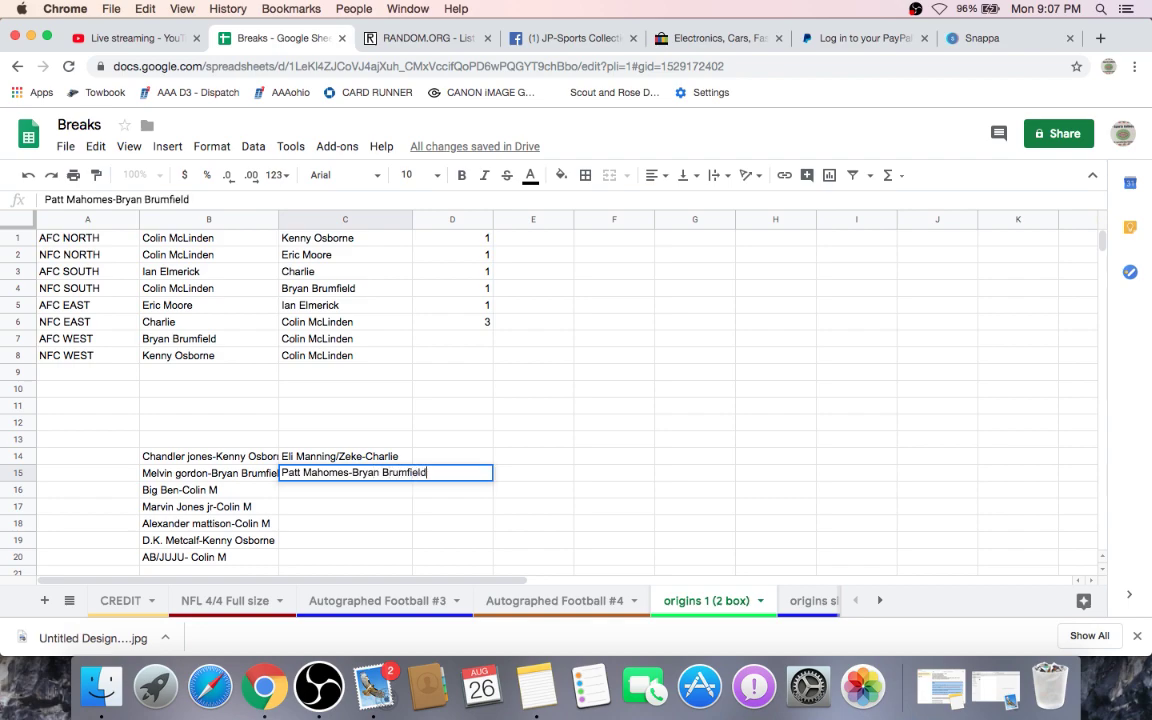
double_click(324, 490)
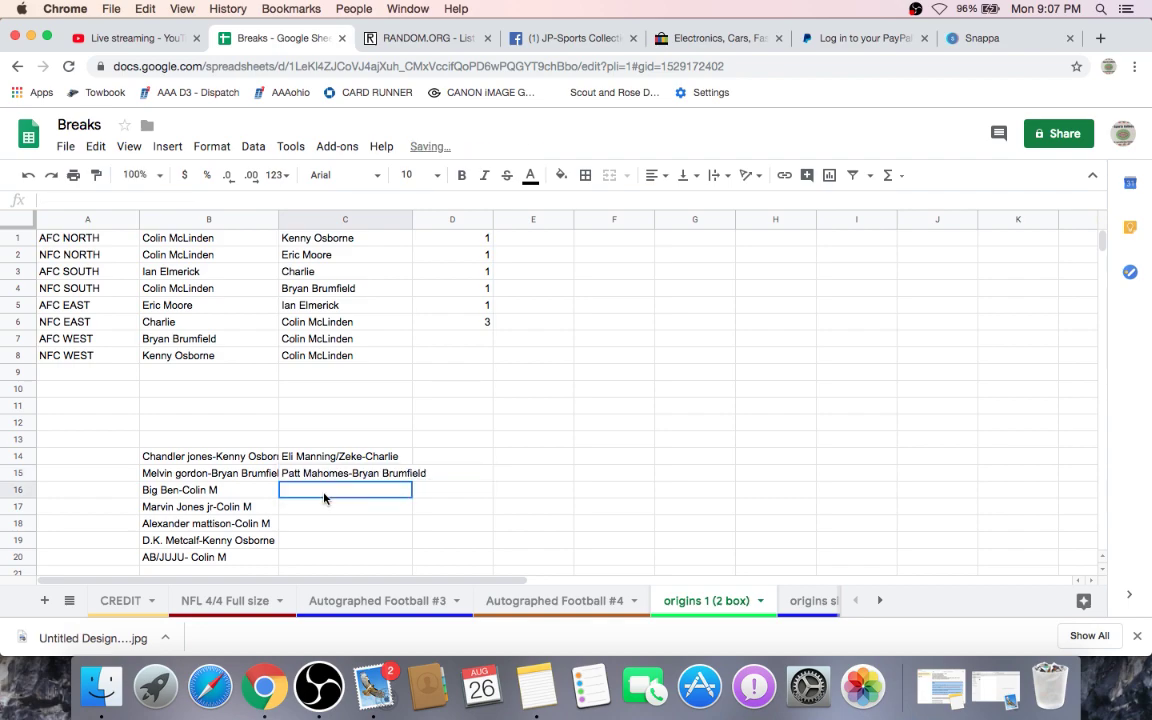
text(Leo)
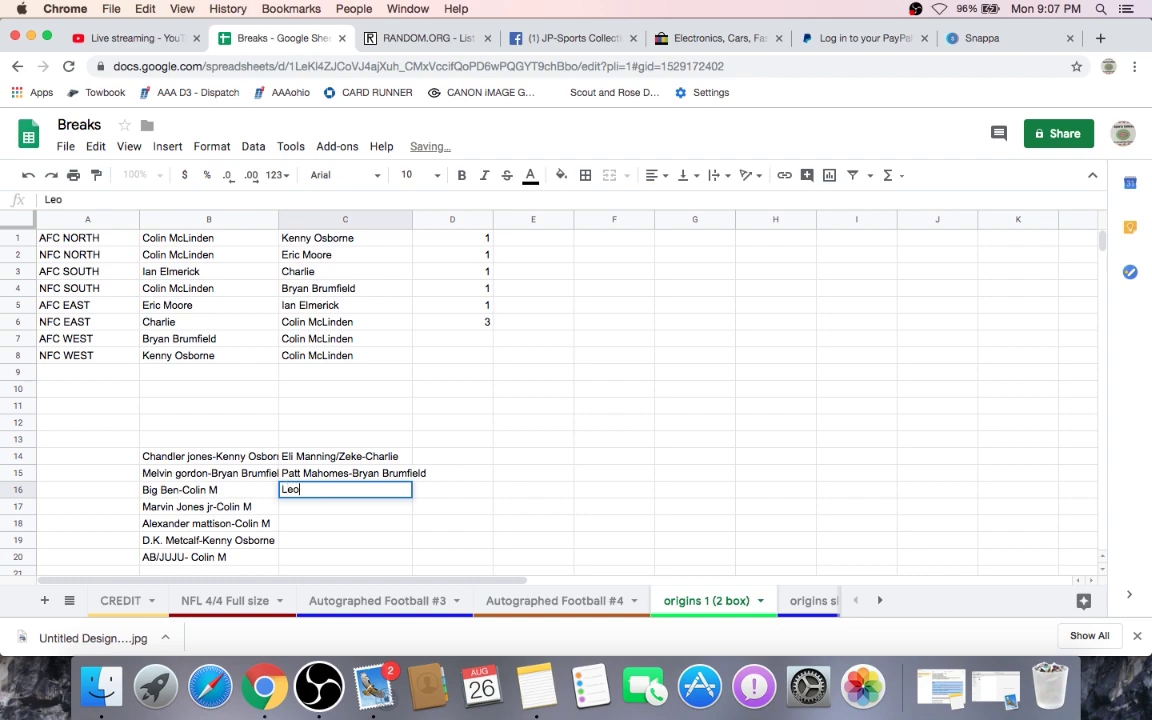
text(nard Fo)
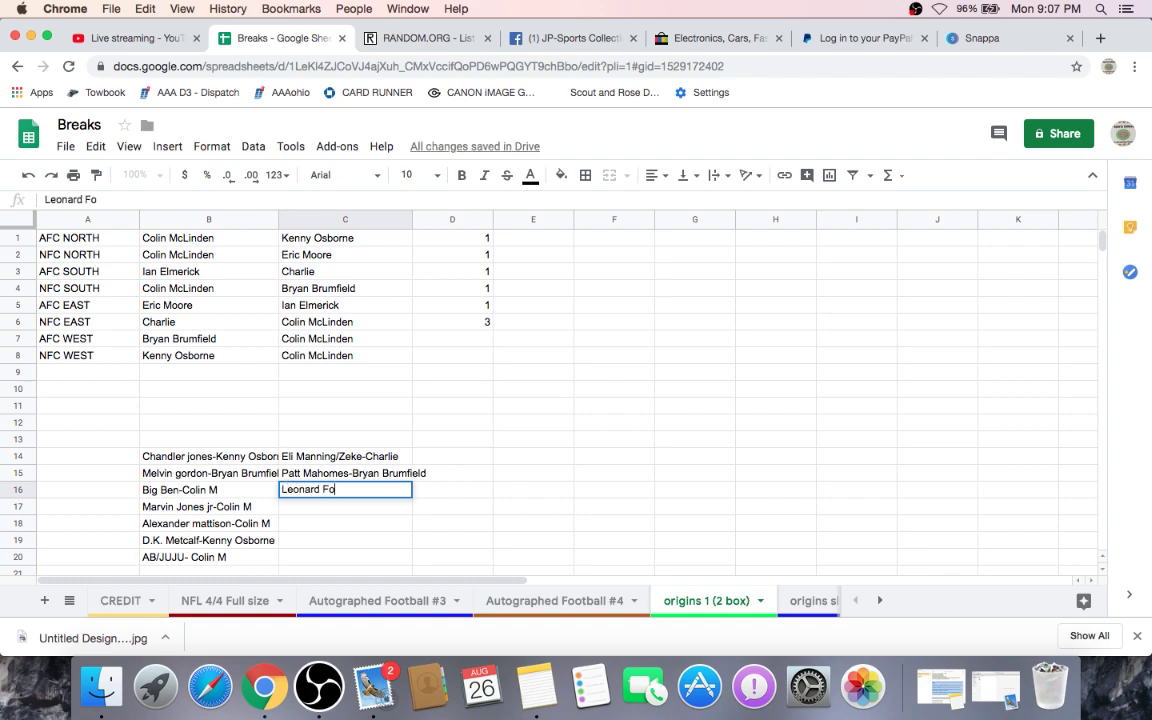
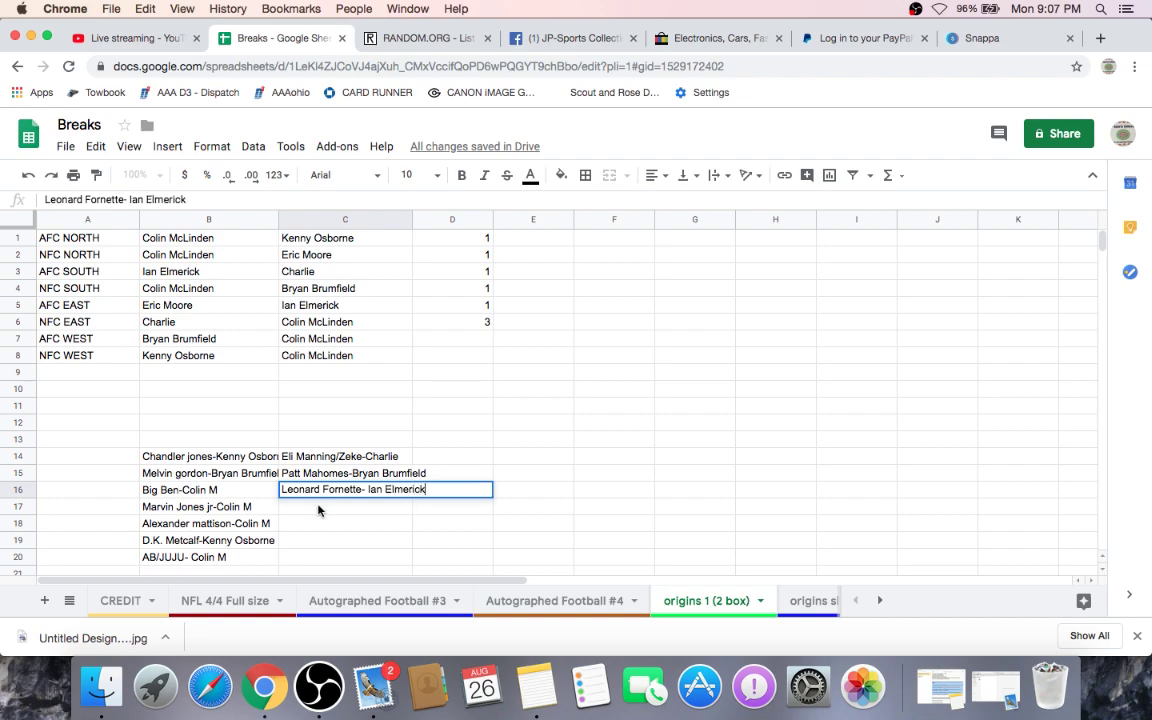
- Enter the Debo Samuel, Easton Stick and Myles Sanders pairings with their owners in C17–C19
double_click(319, 507)
text(D)
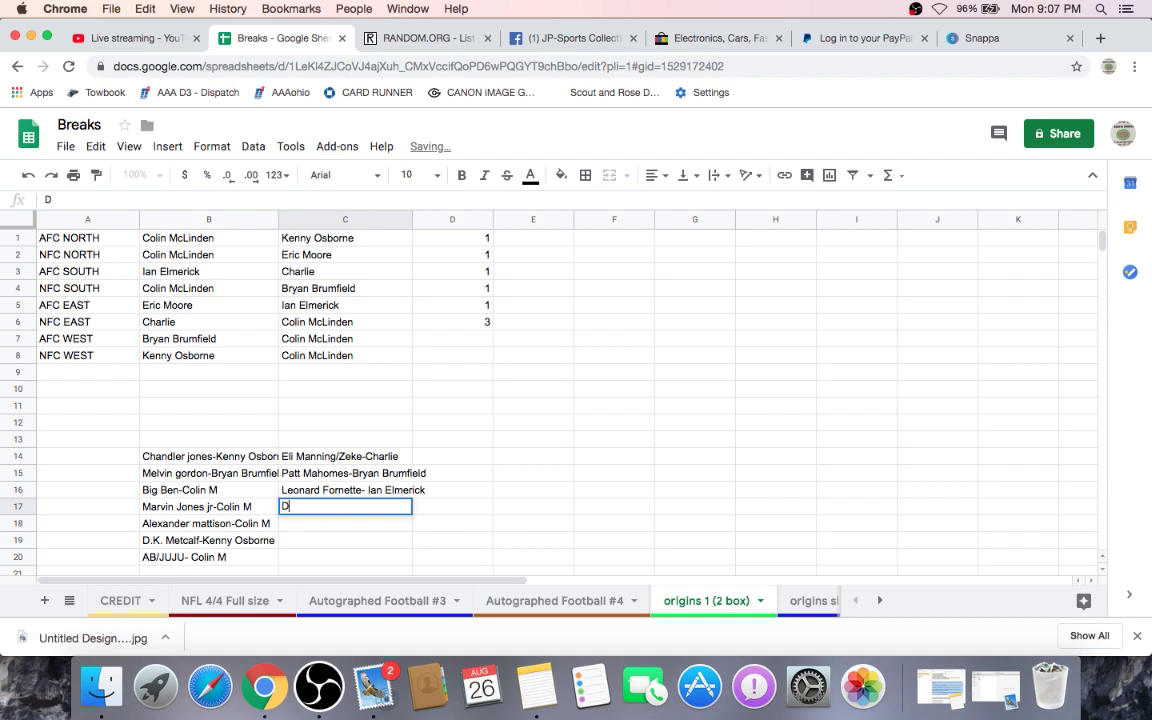
text(ebo Samuel)
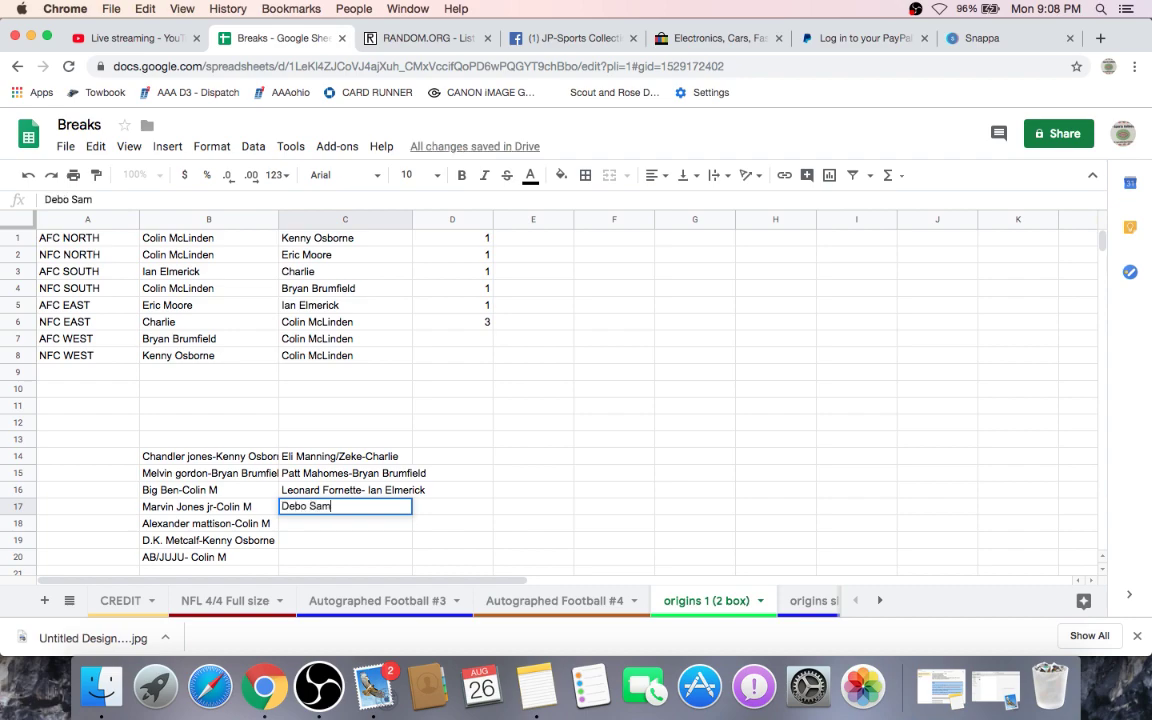
key(BackSpace)
key(BackSpace)
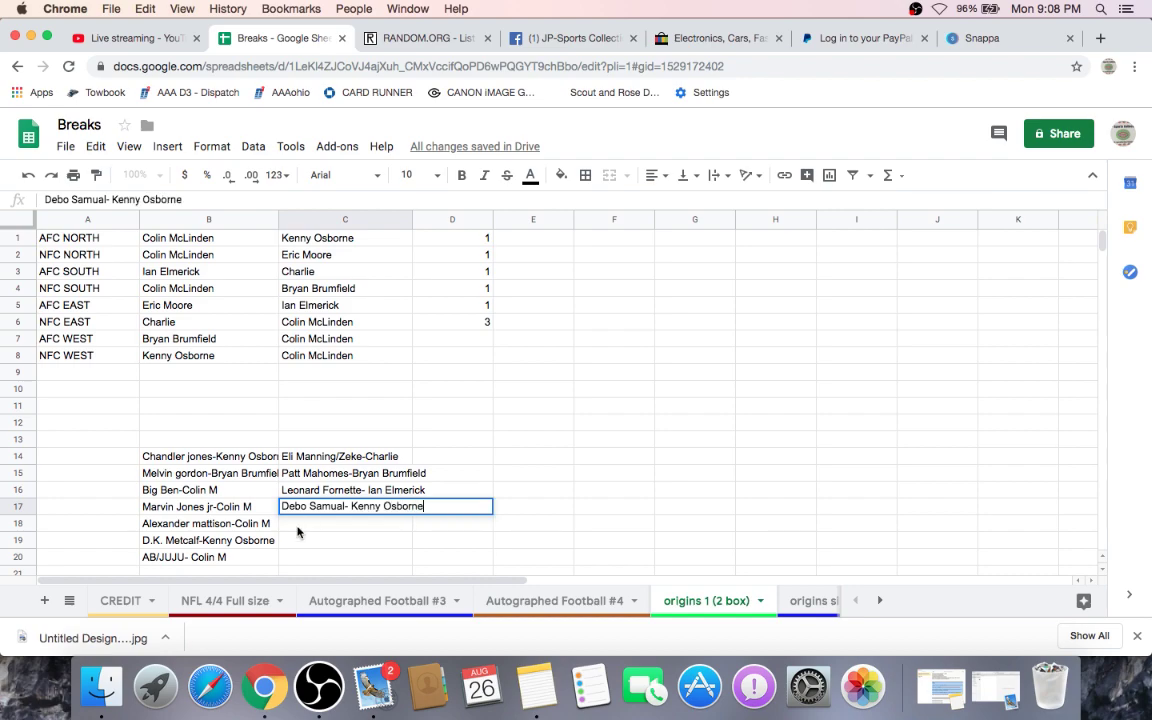
key(Return)
text(Easton Stivk)
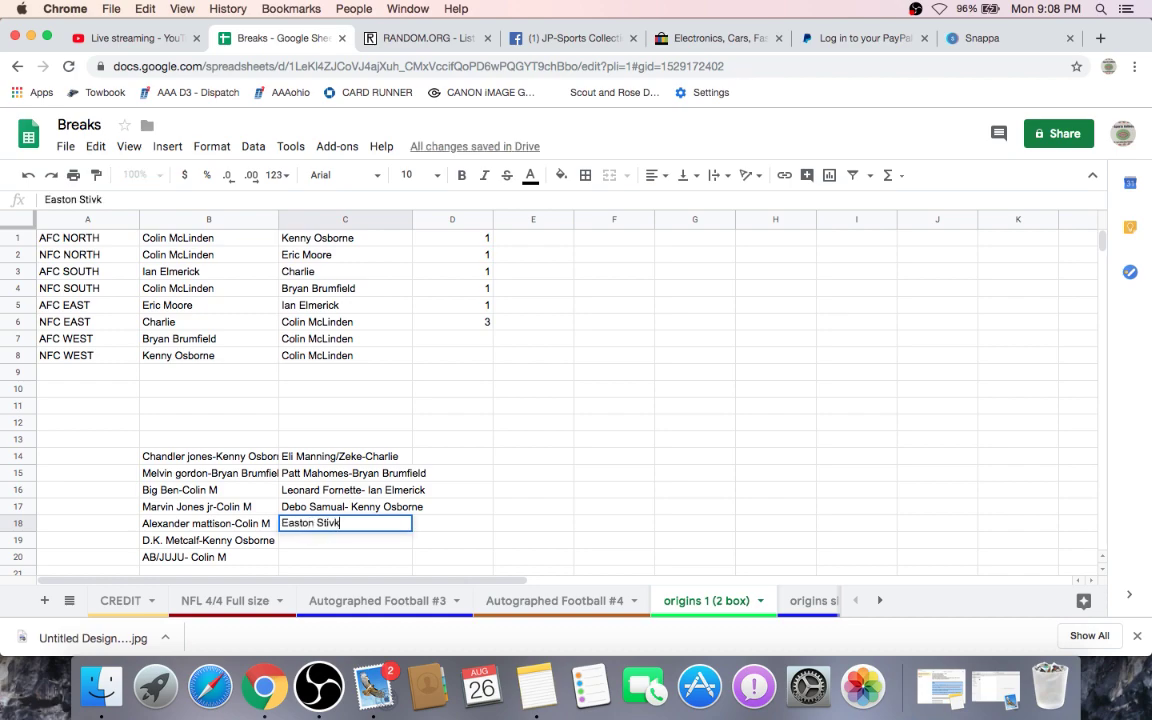
key(BackSpace)
key(BackSpace)
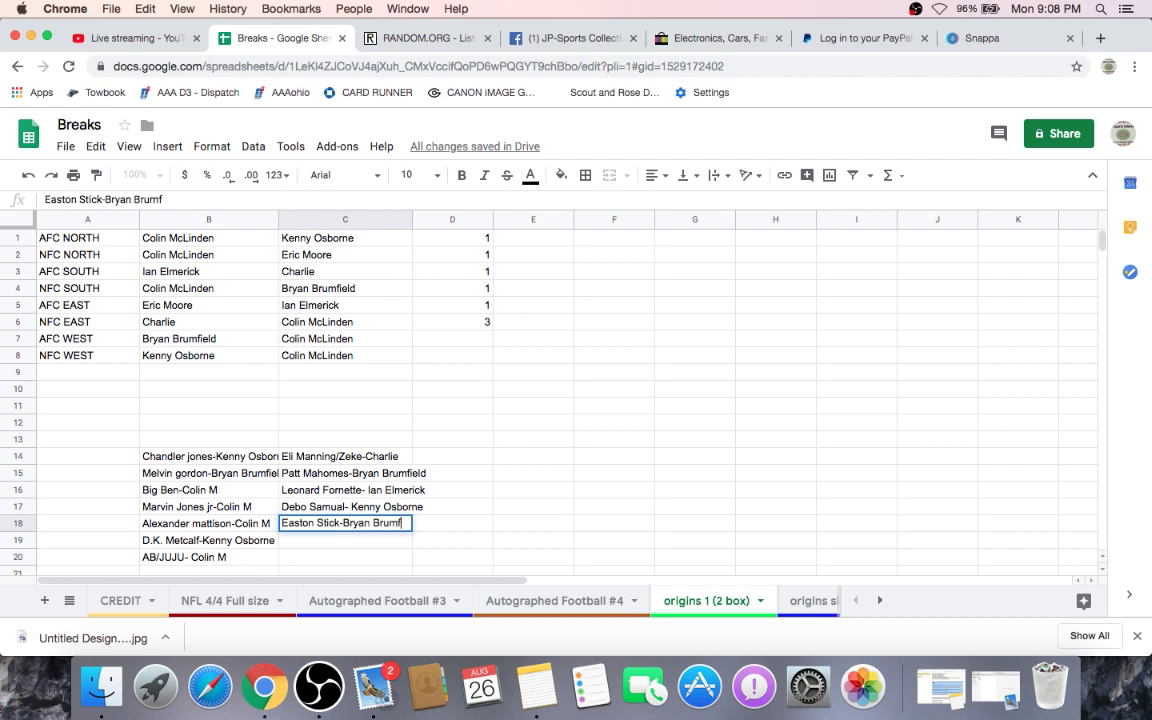
click(300, 544)
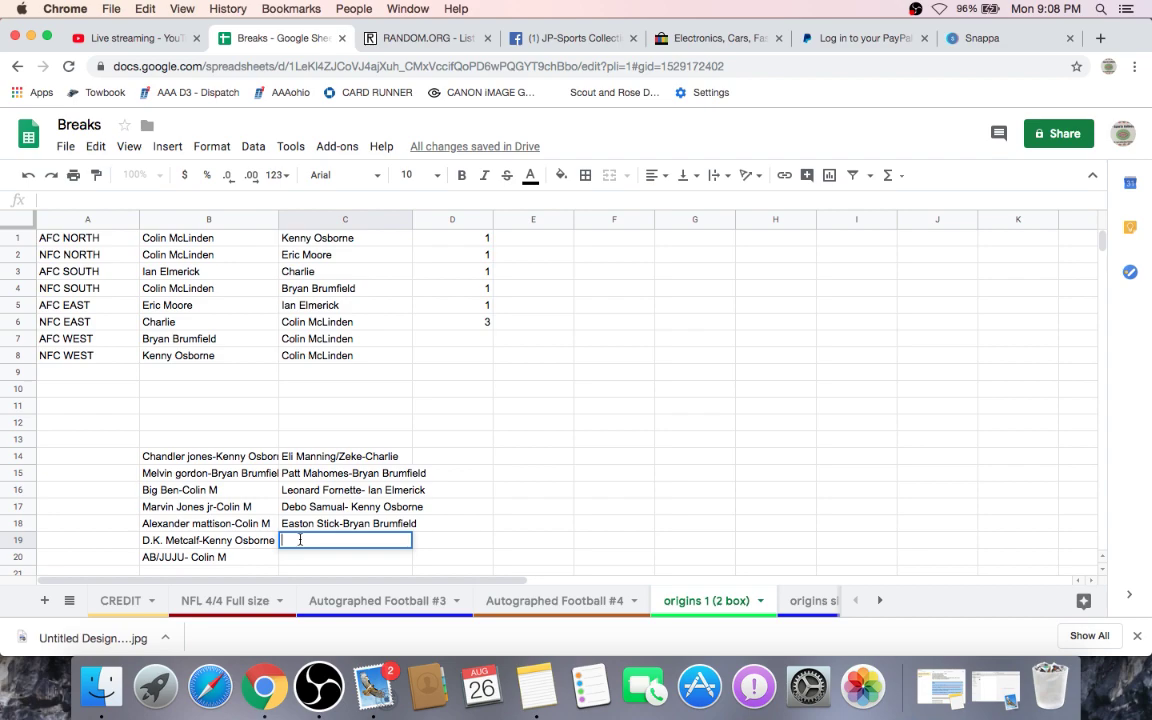
text(myles Sanders)
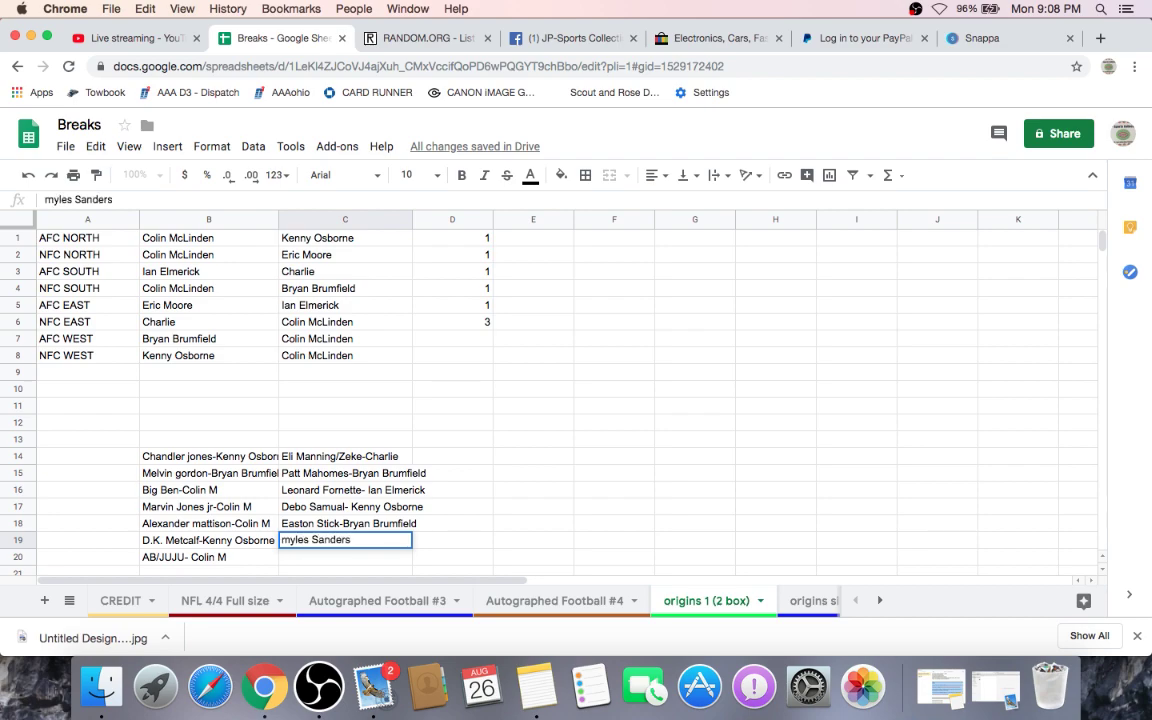
text(-)
text(Charlie)
key(Return)
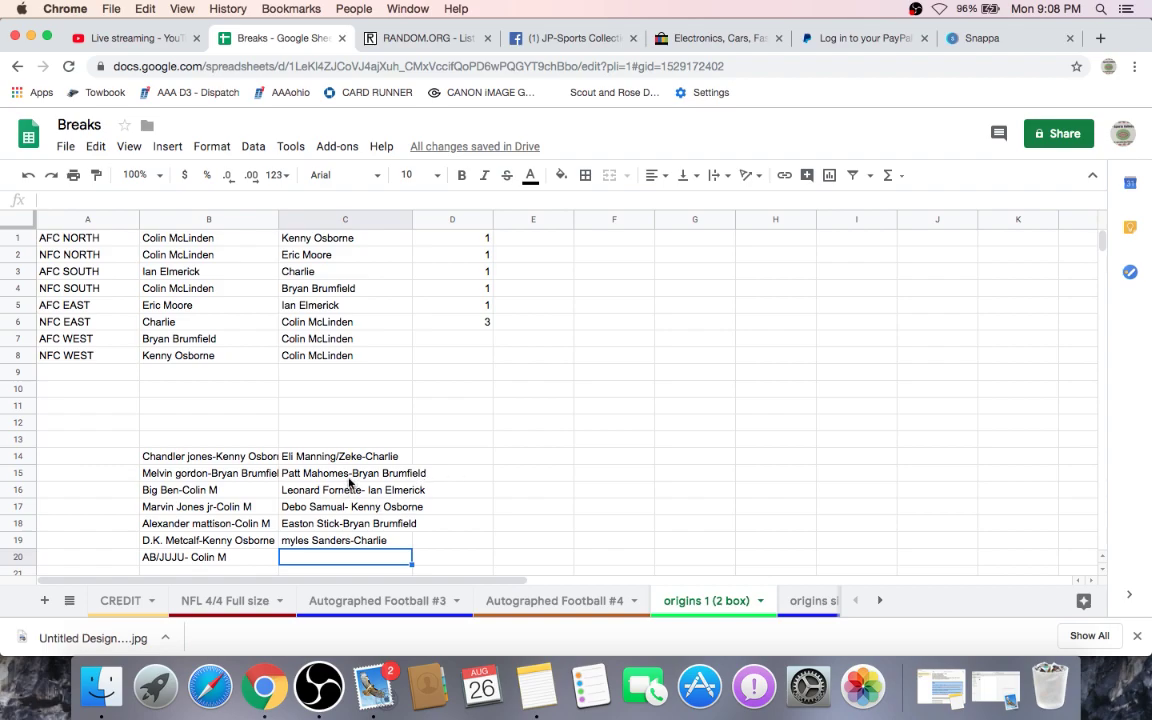
- Switch the OBS live stream to the Webcam scene
scroll(520, 480, down, 2)
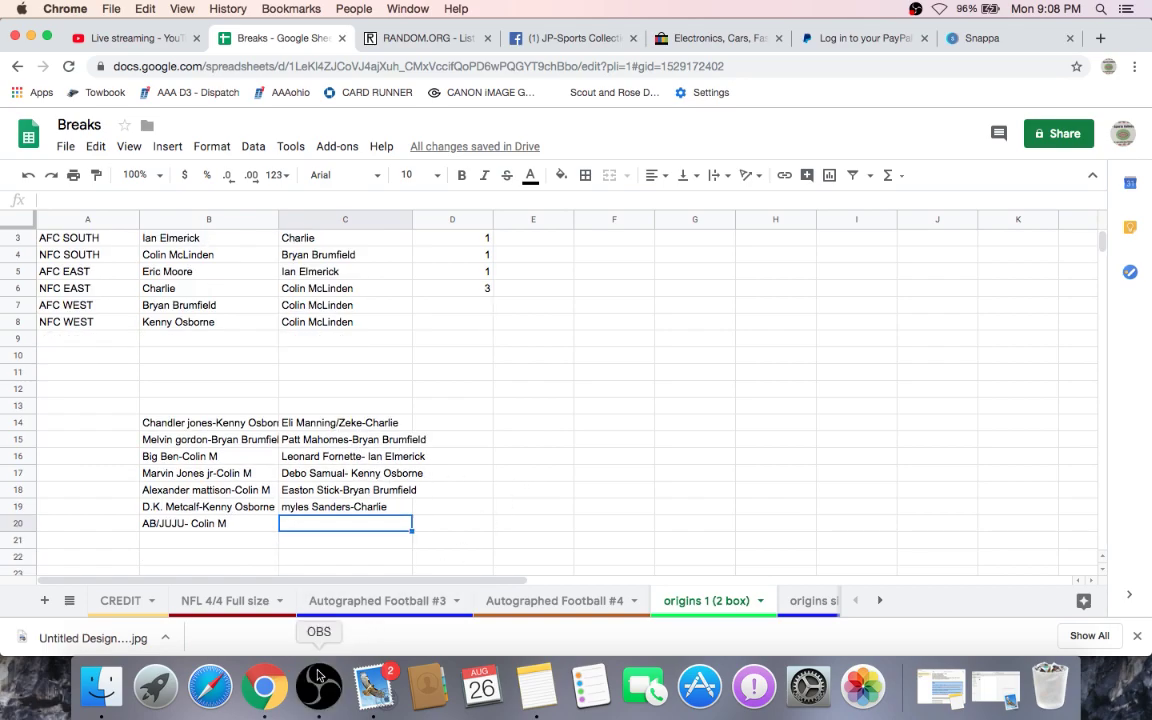
click(319, 686)
click(22, 560)
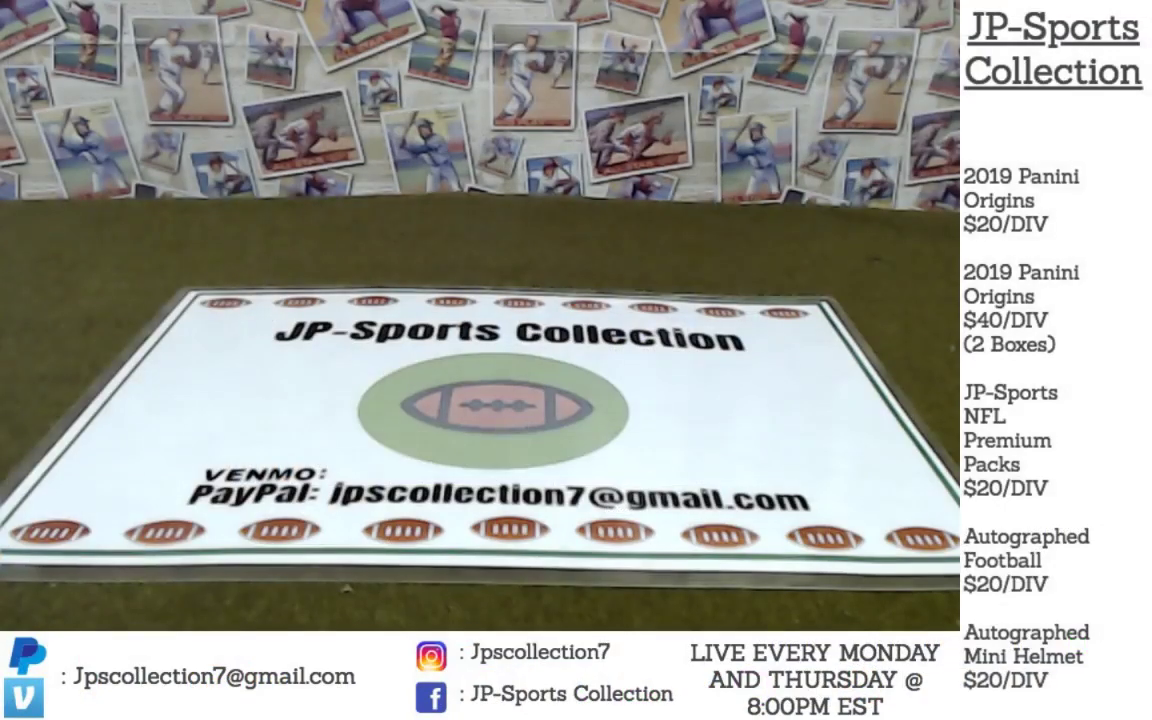